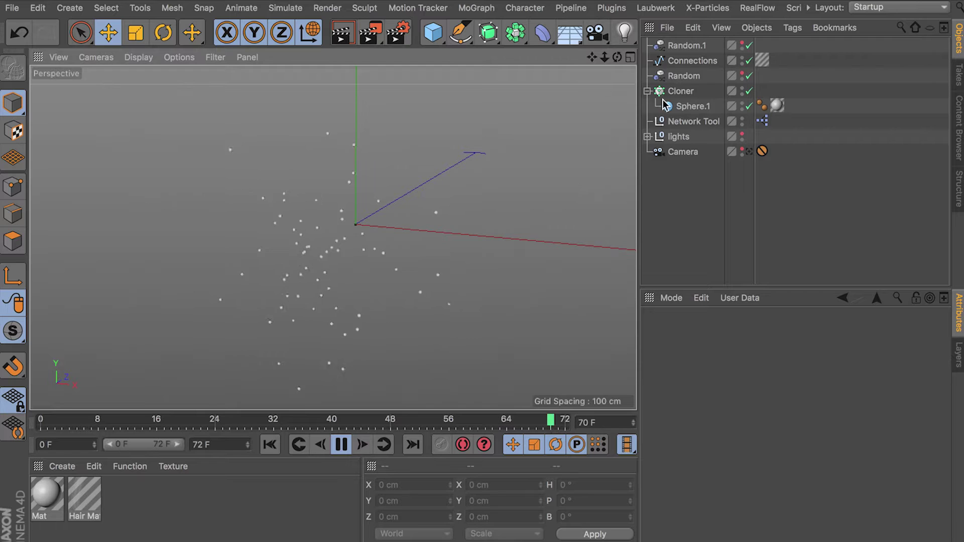
Step: Examine the effector settings of the Random and Random.1 effectors
{"action": "left_click", "coordinate": [676, 78]}
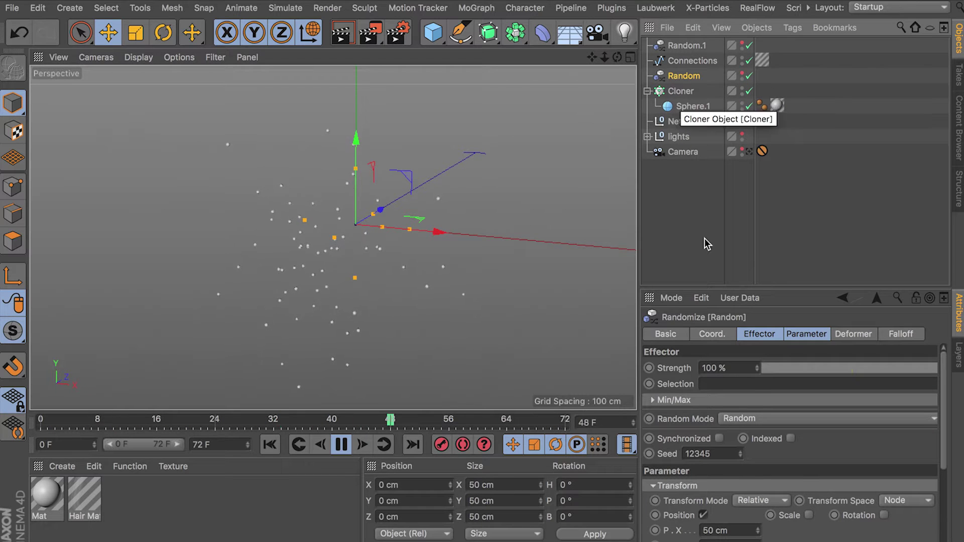
{"action": "left_click", "coordinate": [775, 339]}
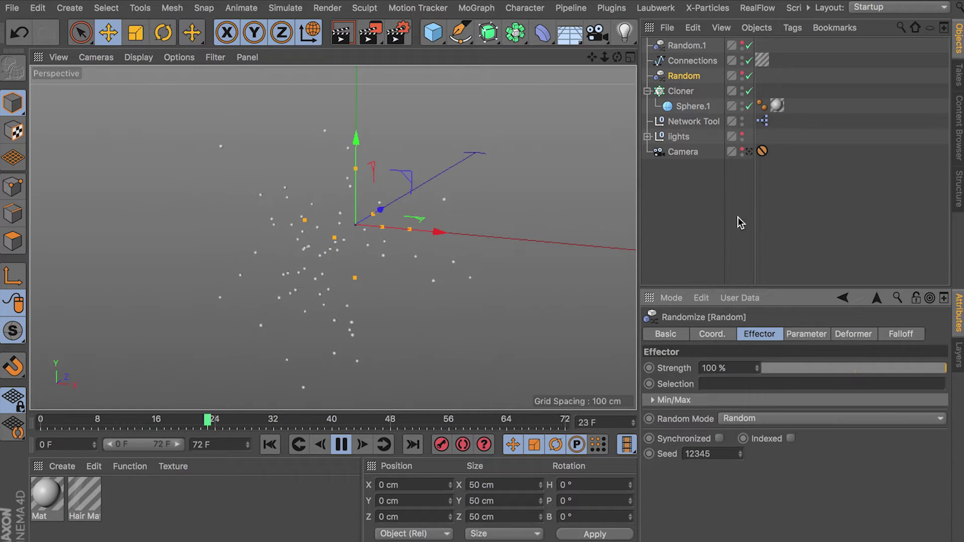
{"action": "left_click", "coordinate": [680, 47]}
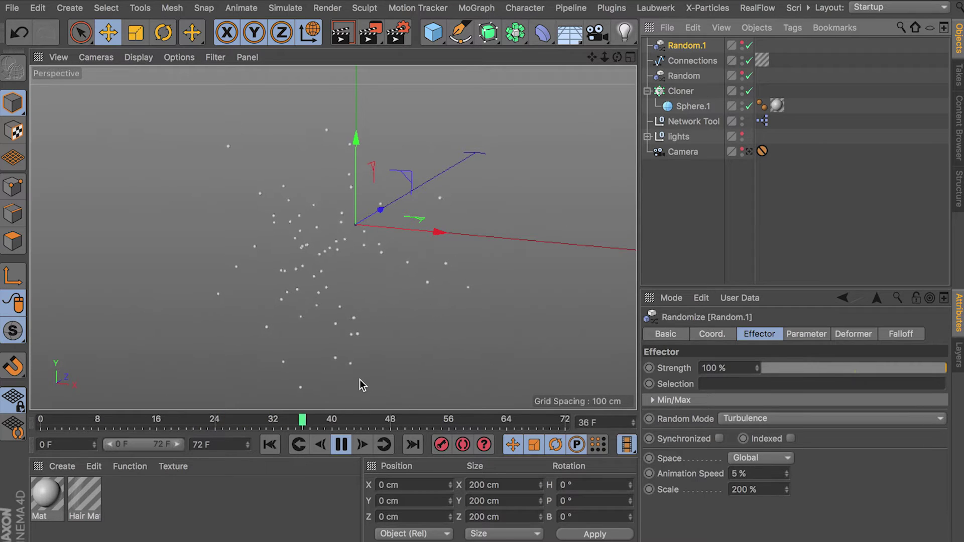
{"action": "left_click", "coordinate": [410, 10]}
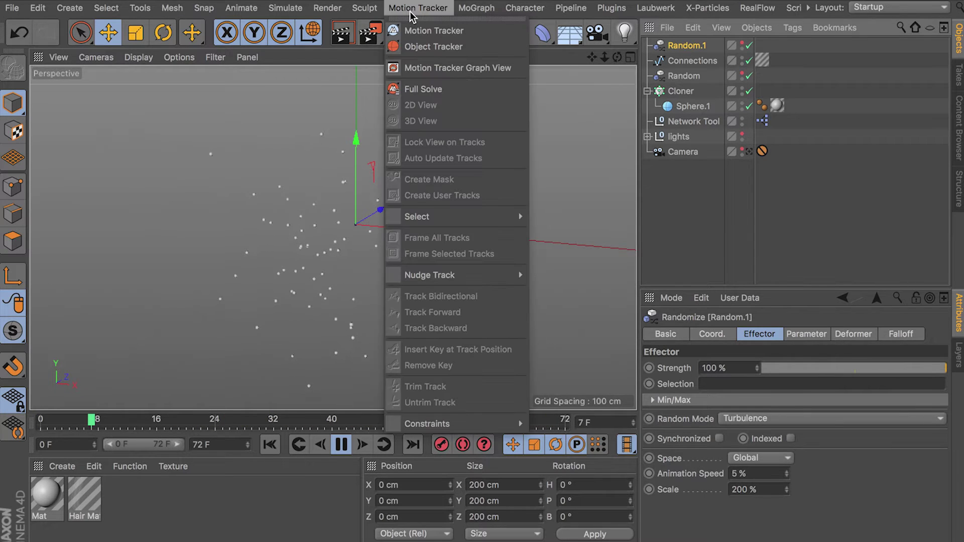
{"action": "mouse_move", "coordinate": [476, 8]}
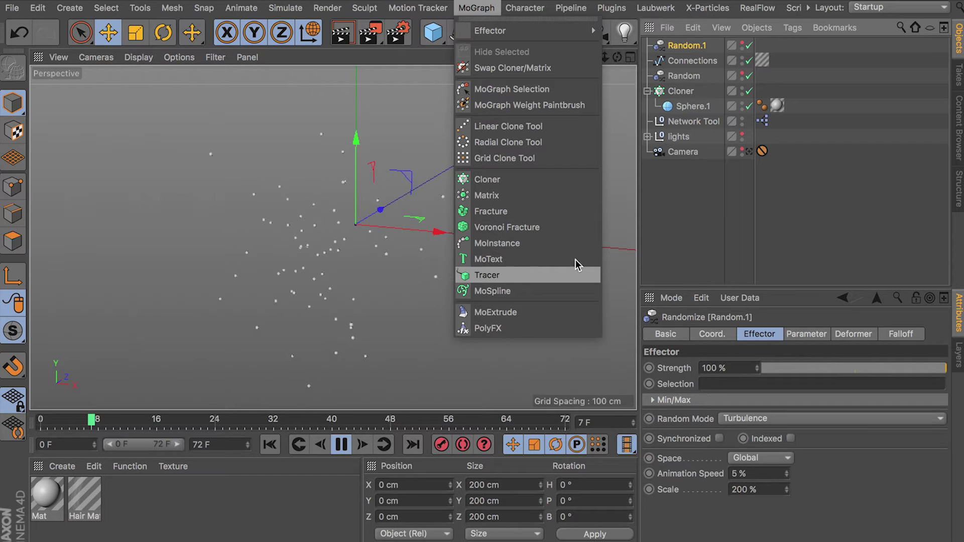
{"action": "left_click", "coordinate": [690, 239]}
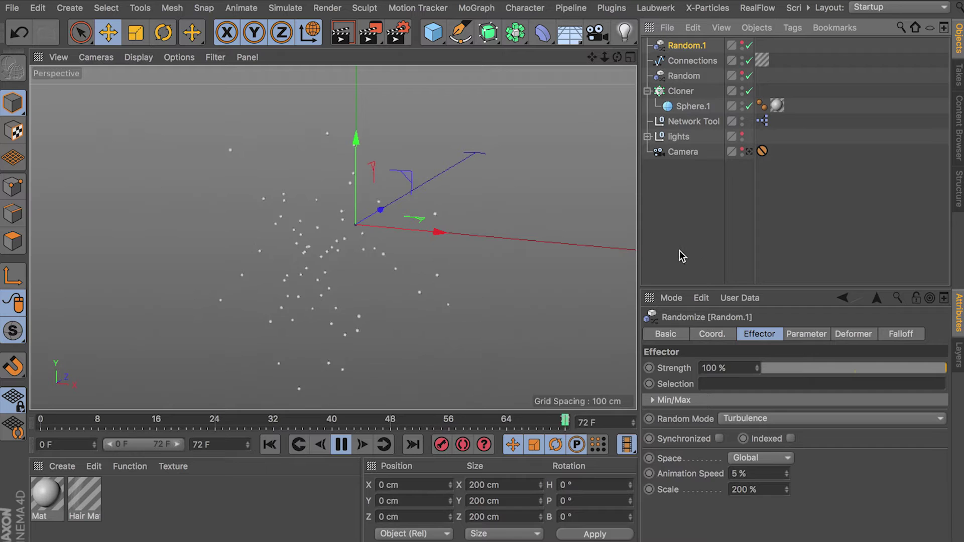
Step: Add a MoGraph Tracer linked to the Cloner and set its tracing mode to Connect All Objects
{"action": "left_click", "coordinate": [681, 91]}
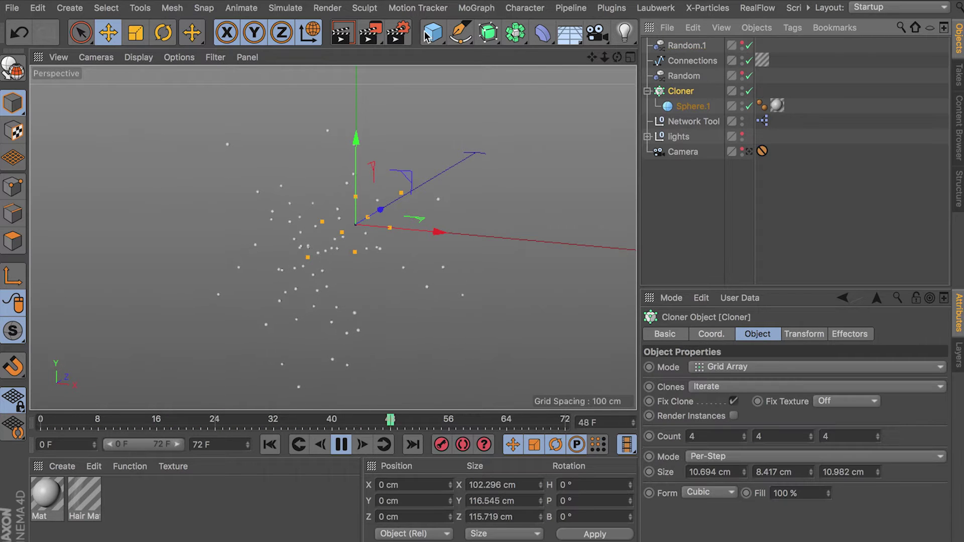
{"action": "left_click", "coordinate": [476, 7]}
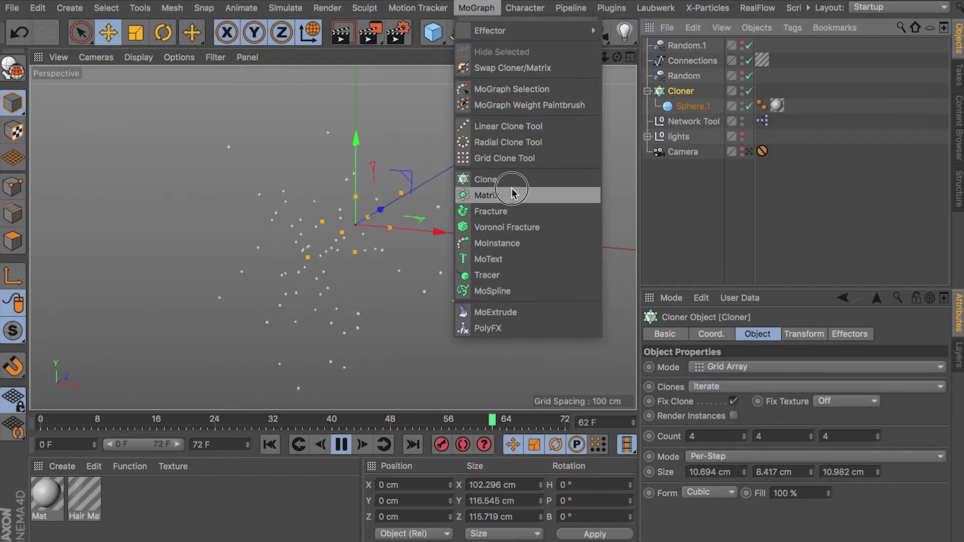
{"action": "left_click", "coordinate": [488, 275]}
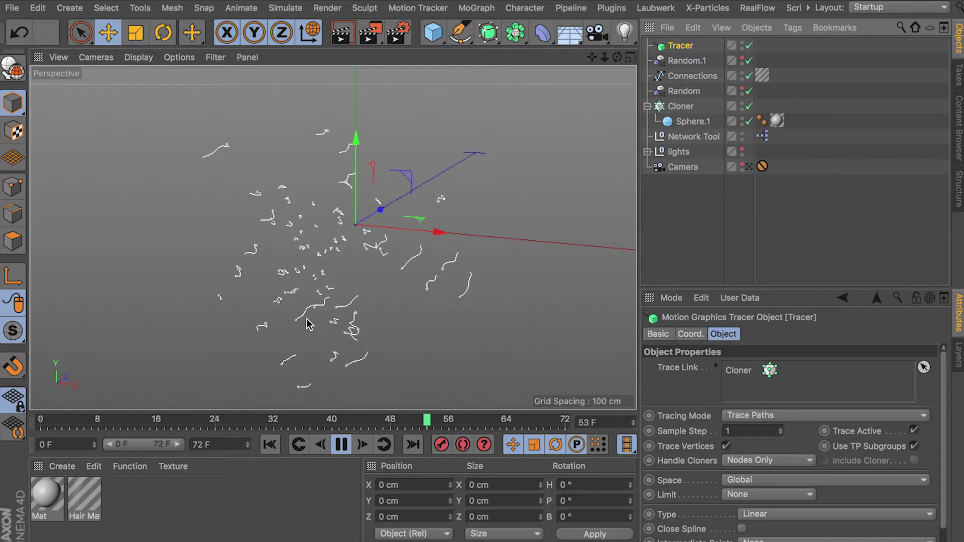
{"action": "left_click", "coordinate": [794, 416]}
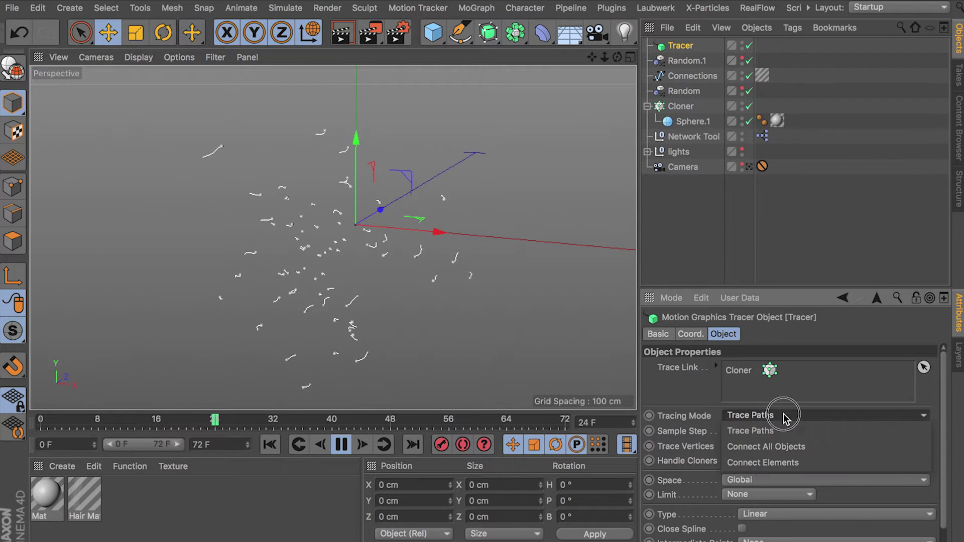
{"action": "left_click", "coordinate": [780, 446]}
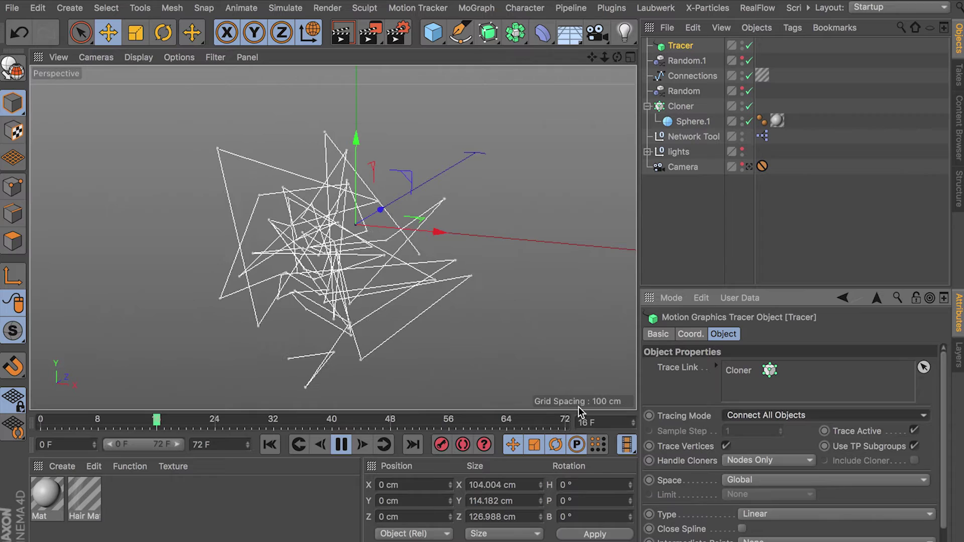
Step: Try the Tracer's Connect Elements mode and switch it back to Trace Paths
{"action": "left_click", "coordinate": [734, 417]}
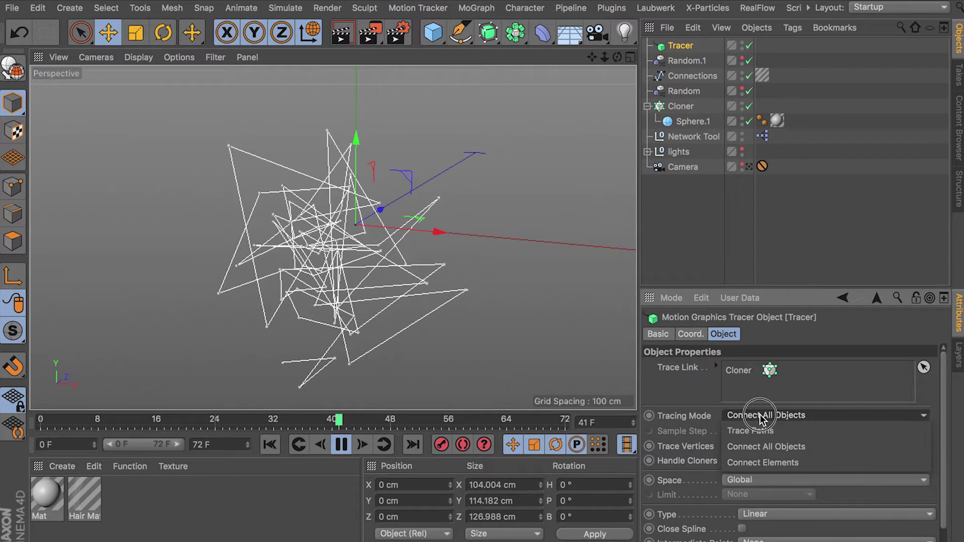
{"action": "left_click", "coordinate": [781, 465]}
{"action": "left_click", "coordinate": [758, 416]}
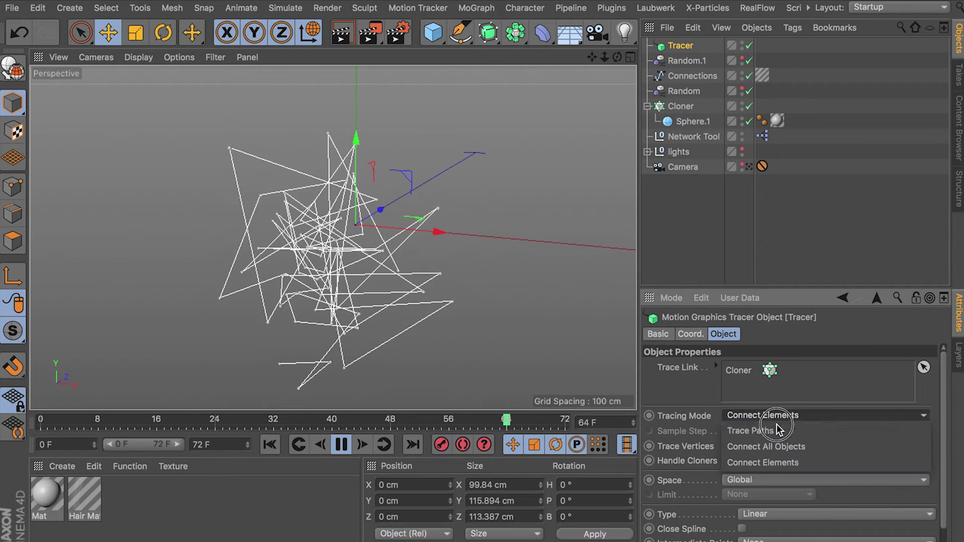
{"action": "left_click", "coordinate": [777, 431]}
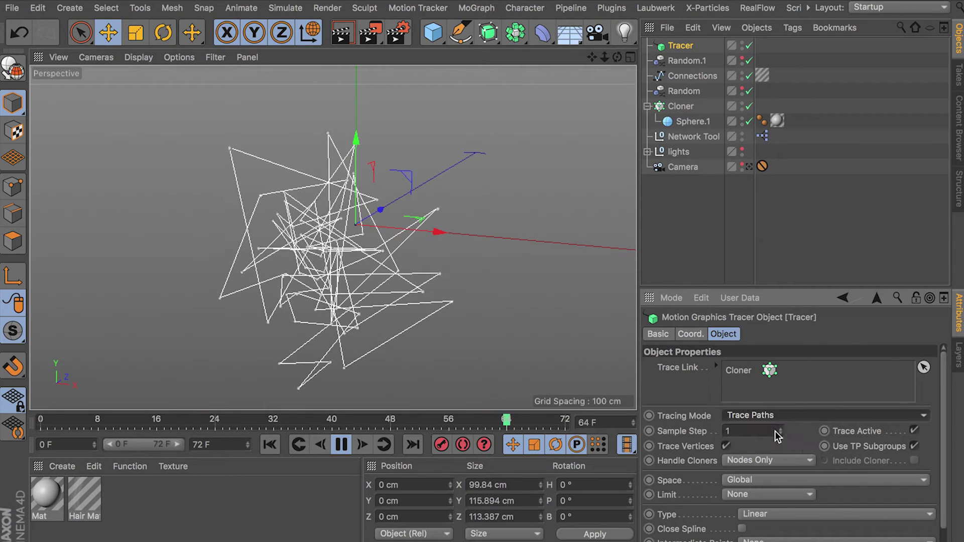
Step: Delete the Tracer object from the scene
{"action": "left_click", "coordinate": [674, 46]}
{"action": "key", "text": "Delete"}
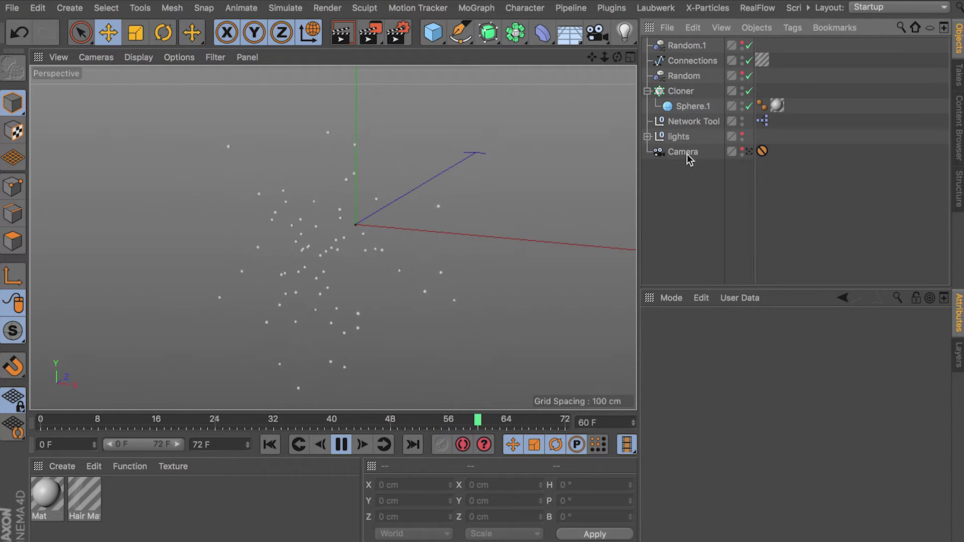
Step: Enable the Network Tool so it draws connections between the Cloner's spheres
{"action": "left_click", "coordinate": [706, 123]}
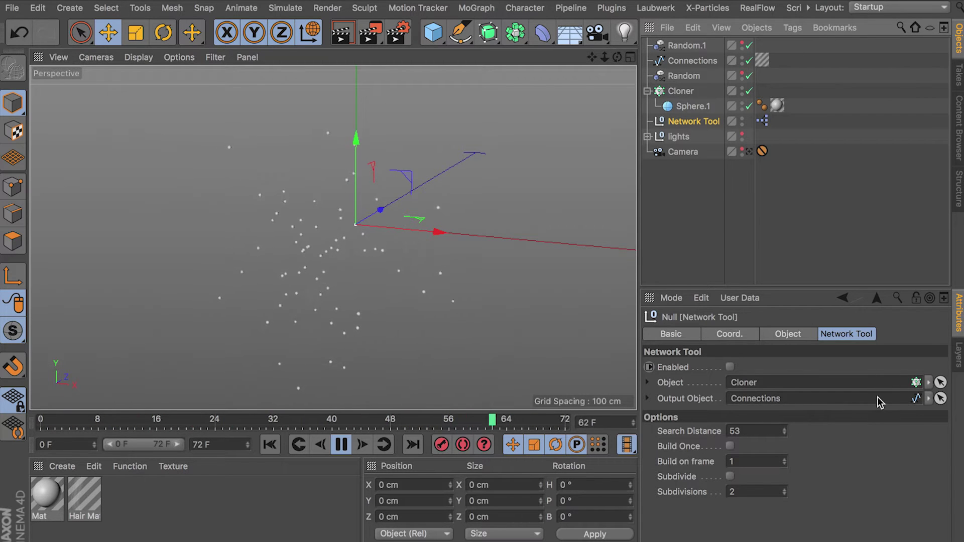
{"action": "left_click", "coordinate": [730, 367]}
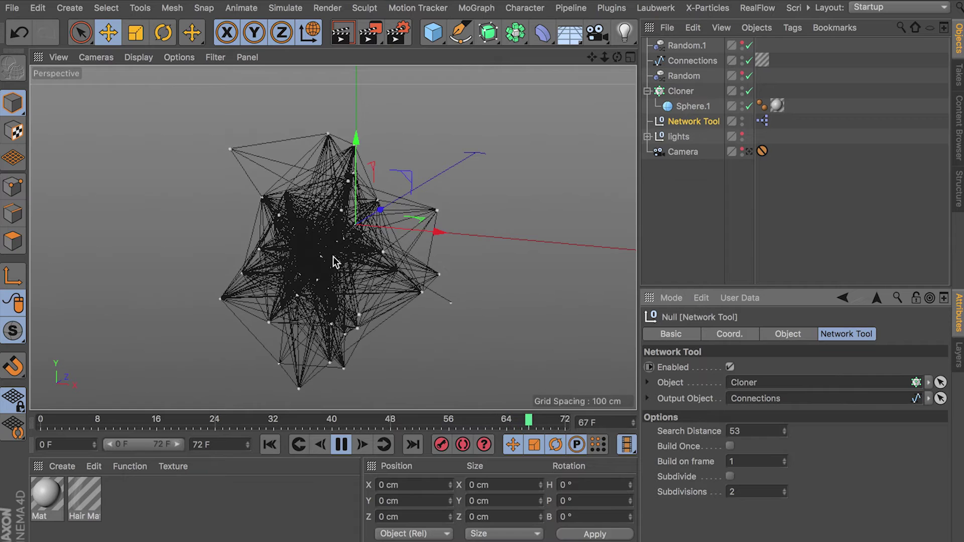
{"action": "left_click_drag", "start_coordinate": [342, 252], "coordinate": [355, 274], "text": "alt"}
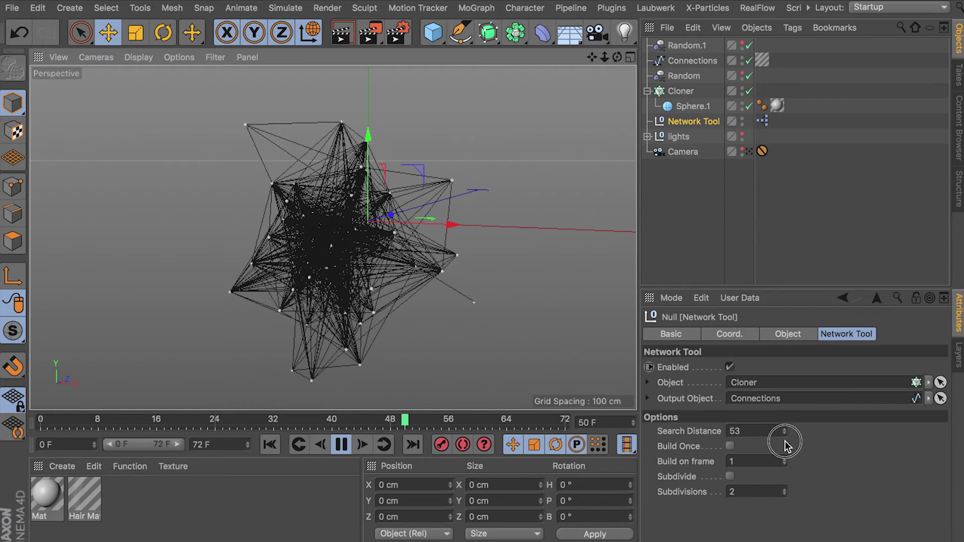
Step: Lower the Network Tool's Search Distance to 13
{"action": "mouse_move", "coordinate": [784, 430]}
{"action": "left_mouse_down"}
{"action": "mouse_move", "coordinate": [784, 449]}
{"action": "mouse_move", "coordinate": [785, 432]}
{"action": "left_mouse_up"}
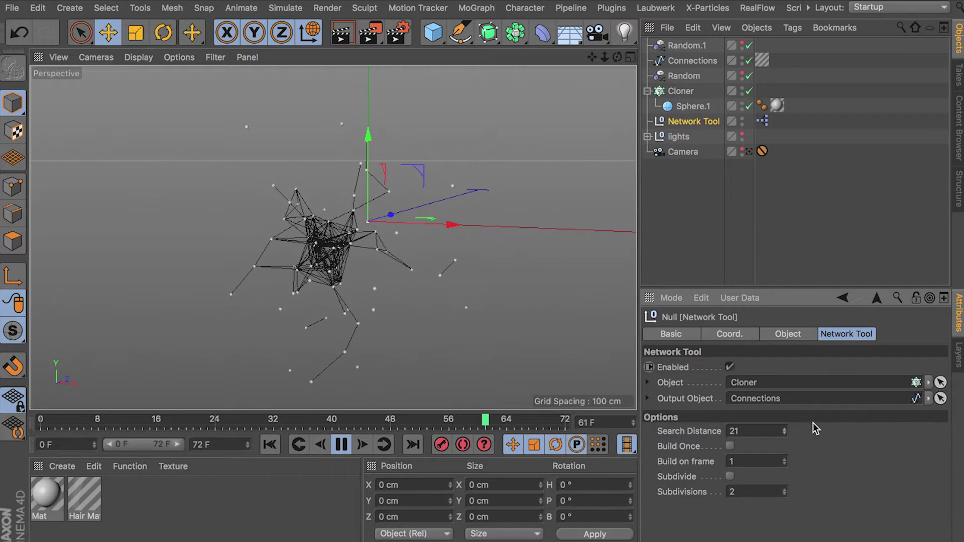
{"action": "left_click", "coordinate": [784, 434]}
{"action": "left_click", "coordinate": [785, 434]}
{"action": "left_click_drag", "start_coordinate": [784, 435], "coordinate": [785, 437]}
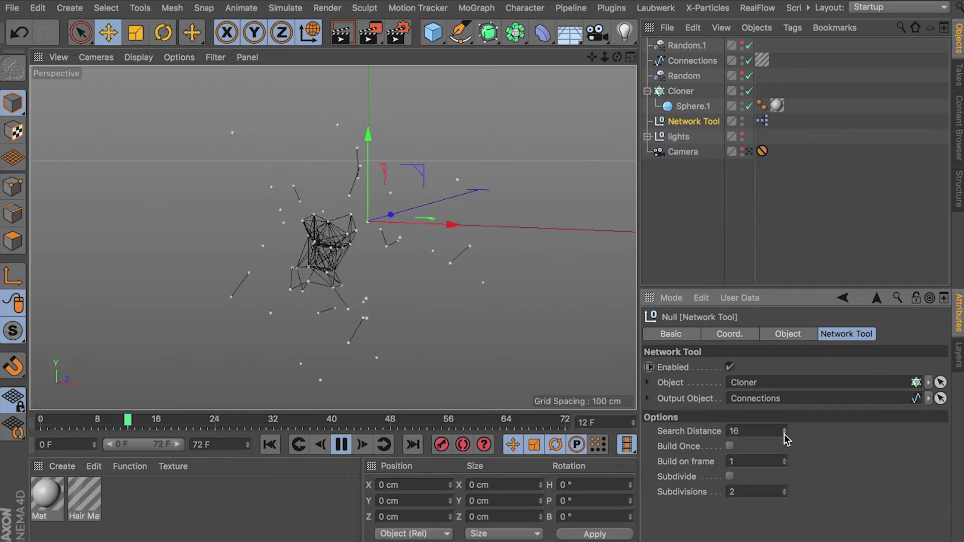
{"action": "left_click", "coordinate": [785, 435]}
{"action": "left_click", "coordinate": [785, 435]}
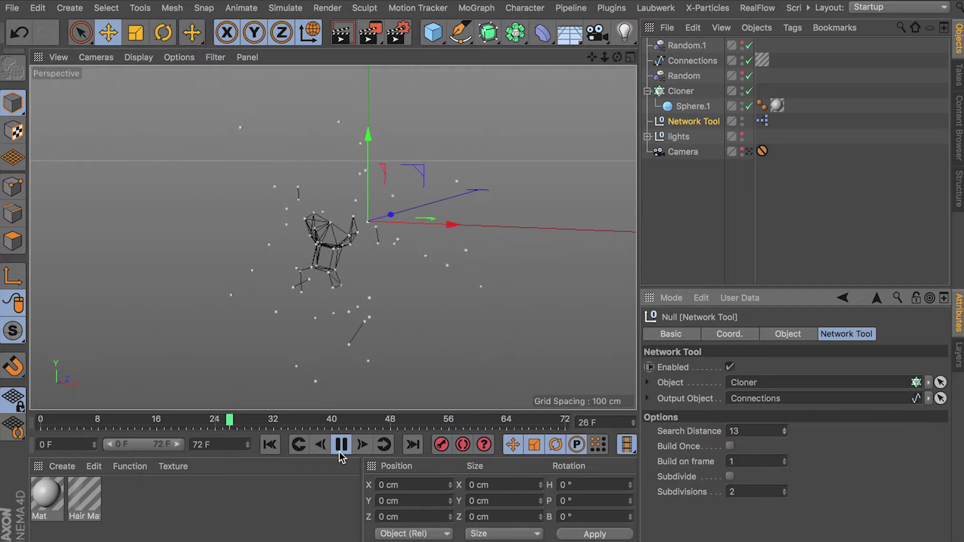
Step: Play the animation from the first frame, pause it and inspect the connections from several angles
{"action": "left_click", "coordinate": [276, 447]}
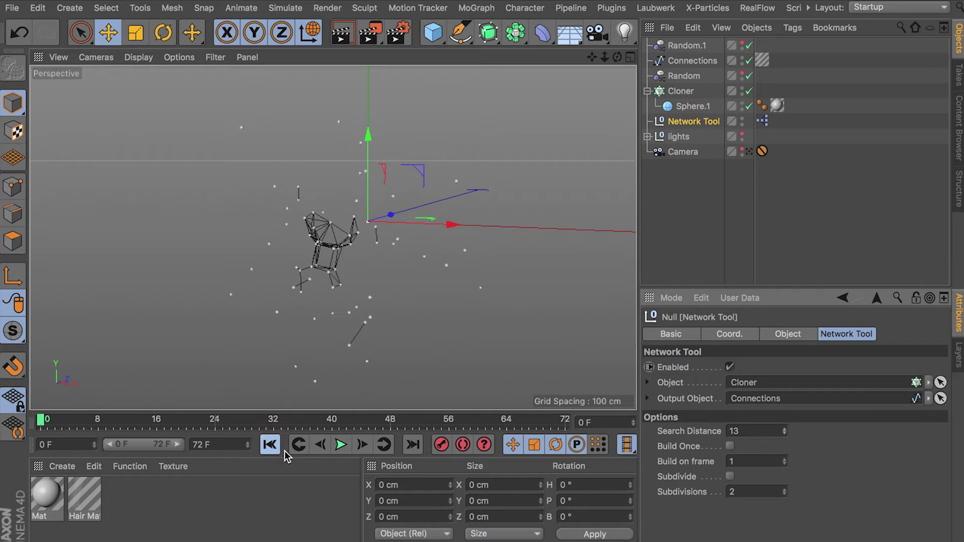
{"action": "left_click", "coordinate": [342, 446]}
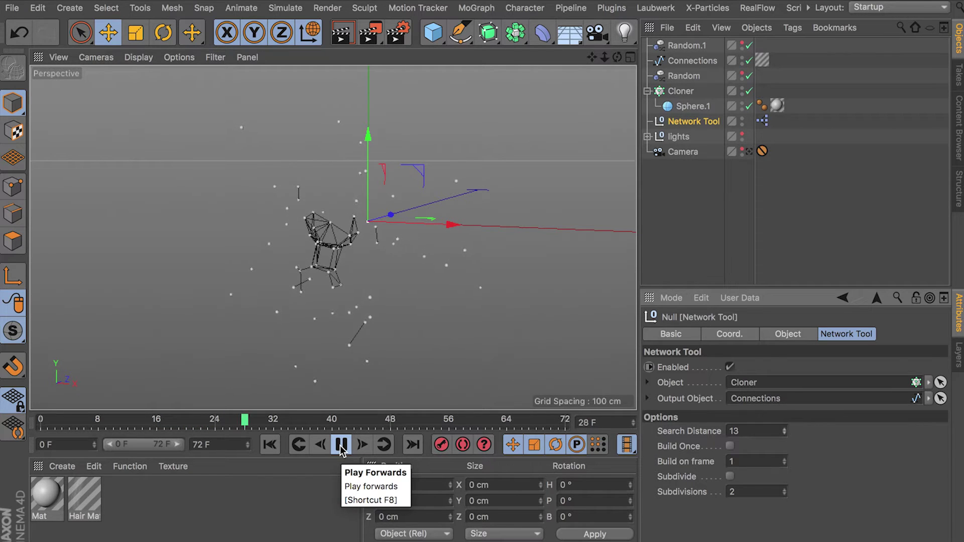
{"action": "left_click", "coordinate": [341, 445]}
{"action": "left_click_drag", "start_coordinate": [357, 329], "coordinate": [221, 304], "text": "alt"}
{"action": "right_click_drag", "start_coordinate": [221, 304], "coordinate": [398, 243], "text": "alt"}
{"action": "left_click_drag", "start_coordinate": [398, 243], "coordinate": [350, 246], "text": "alt"}
{"action": "scroll", "coordinate": [331, 272], "scroll_direction": "down", "scroll_amount": 5}
{"action": "mouse_move", "coordinate": [350, 246]}
{"action": "middle_mouse_down", "text": "alt"}
{"action": "mouse_move", "coordinate": [313, 247]}
{"action": "mouse_move", "coordinate": [334, 237]}
{"action": "middle_mouse_up", "text": "alt"}
{"action": "mouse_move", "coordinate": [322, 324]}
{"action": "right_mouse_down", "text": "alt"}
{"action": "mouse_move", "coordinate": [408, 296]}
{"action": "mouse_move", "coordinate": [237, 376]}
{"action": "right_mouse_up", "text": "alt"}
{"action": "right_click_drag", "start_coordinate": [372, 165], "coordinate": [275, 280], "text": "alt"}
{"action": "left_click_drag", "start_coordinate": [275, 279], "coordinate": [362, 261], "text": "alt"}
Step: Raise the Network Tool's Search Distance to 16 and preview the animated connections
{"action": "left_click", "coordinate": [785, 430]}
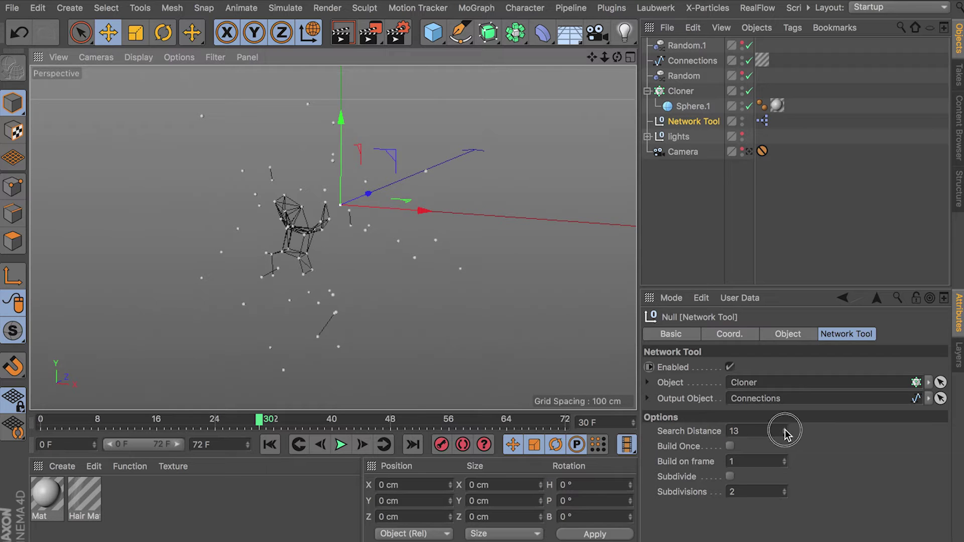
{"action": "left_click", "coordinate": [785, 430]}
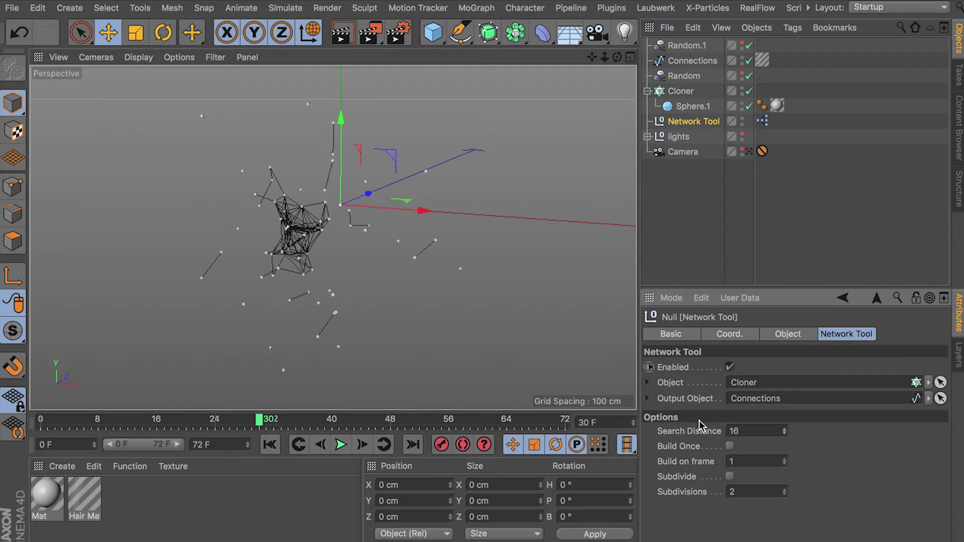
{"action": "left_click", "coordinate": [341, 445]}
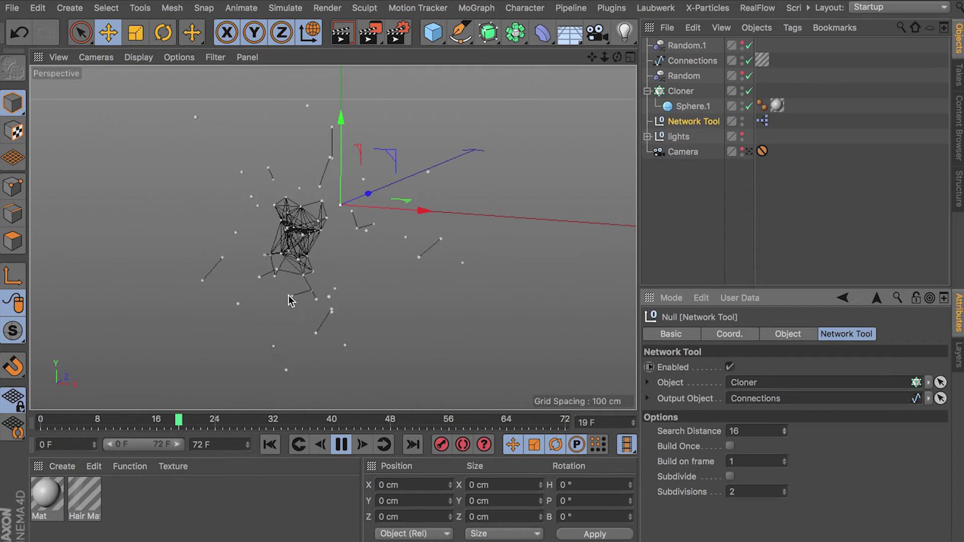
{"action": "left_click", "coordinate": [340, 445]}
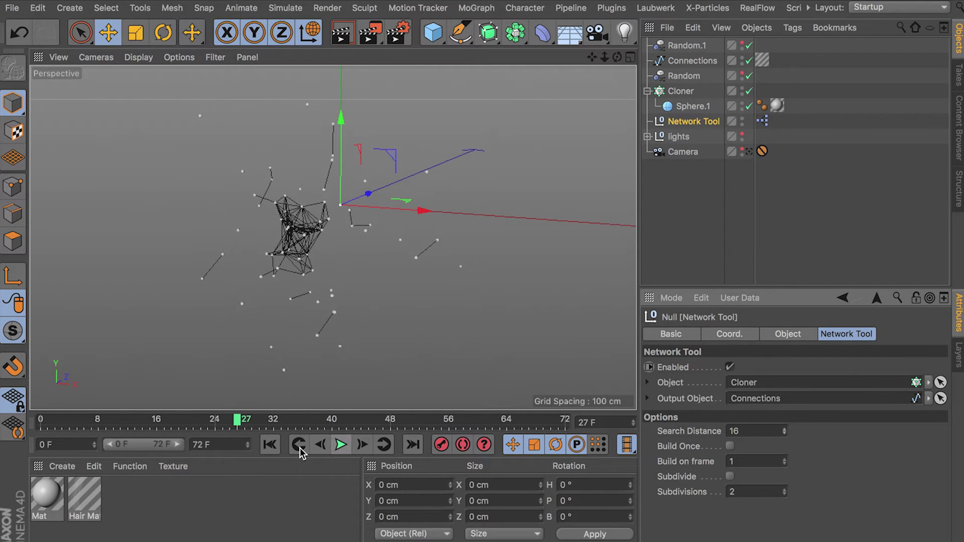
Step: Return to frame 0, set the Network Tool's Search Distance to 50 and turn on Build Once
{"action": "left_click", "coordinate": [271, 445]}
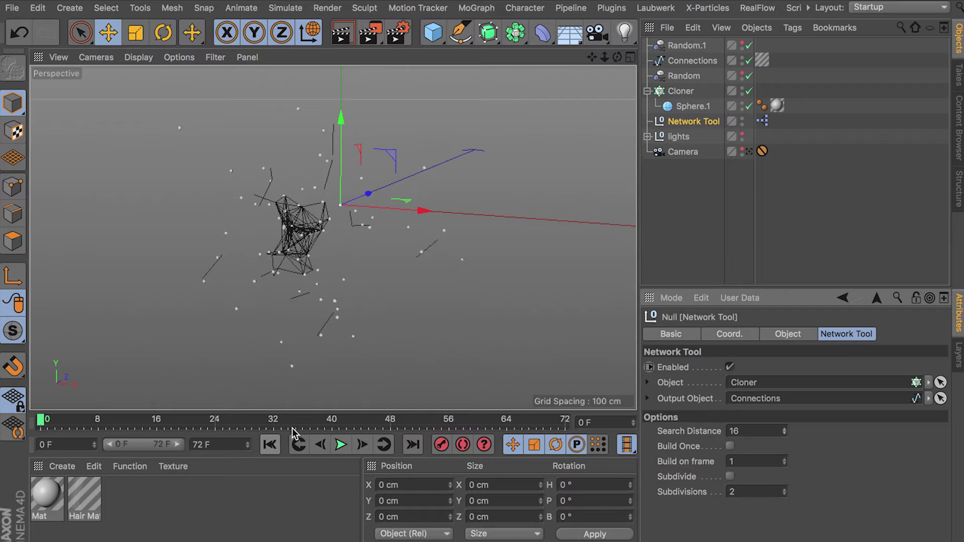
{"action": "left_click", "coordinate": [770, 432]}
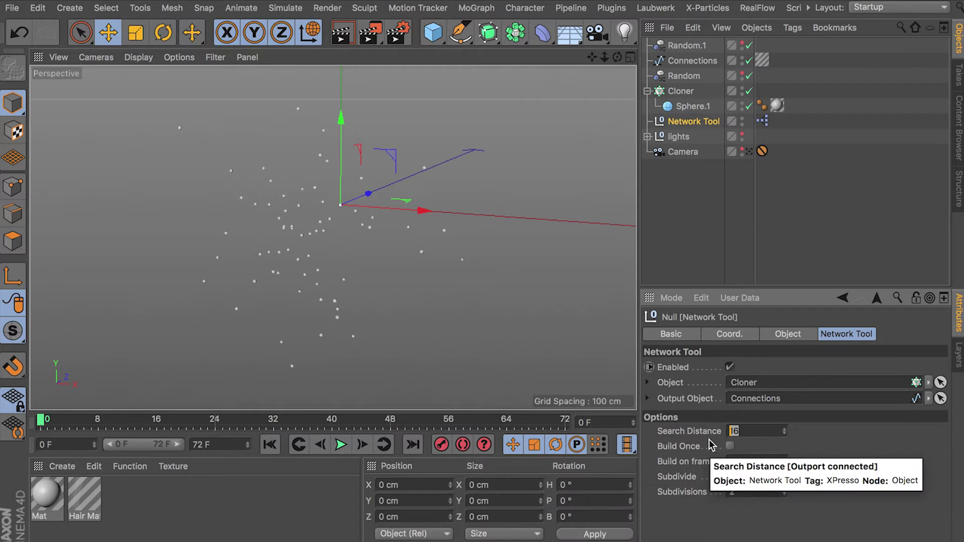
{"action": "type", "text": "50"}
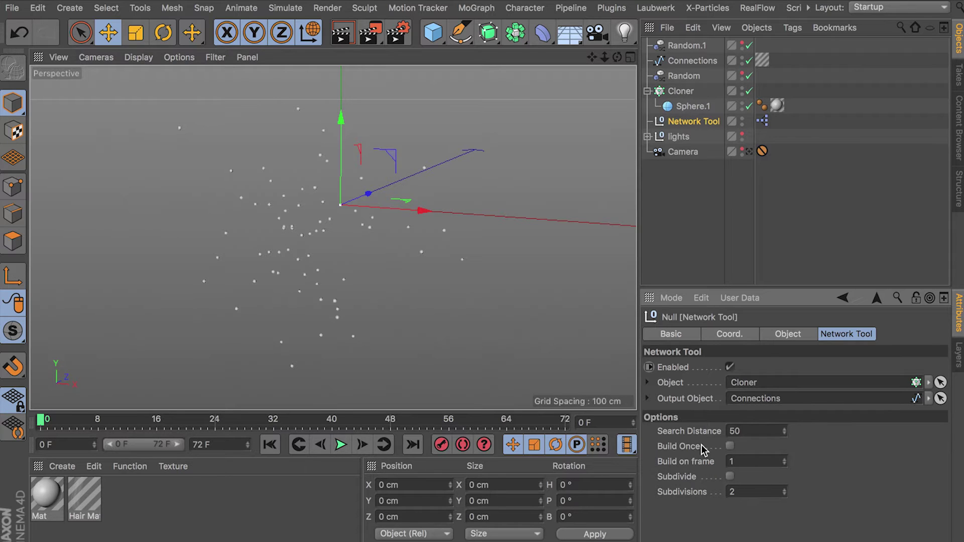
{"action": "left_click", "coordinate": [730, 447]}
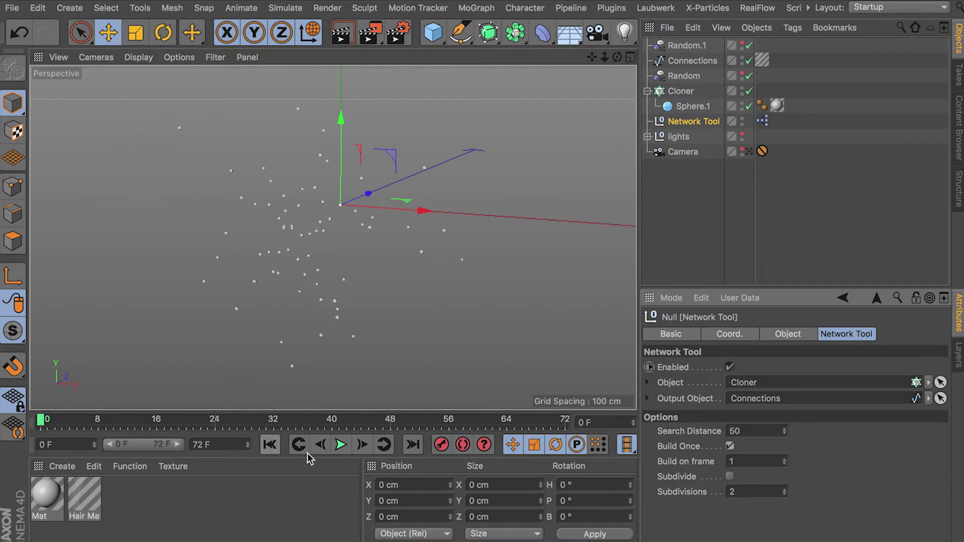
Step: Play the animation to check how the connections behave with Build Once turned on
{"action": "left_click", "coordinate": [341, 446]}
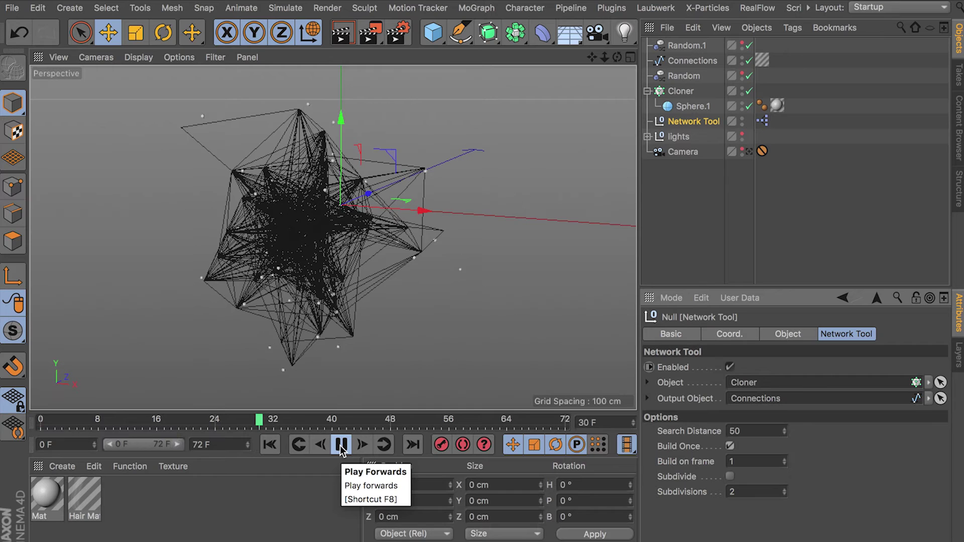
{"action": "left_click", "coordinate": [340, 444]}
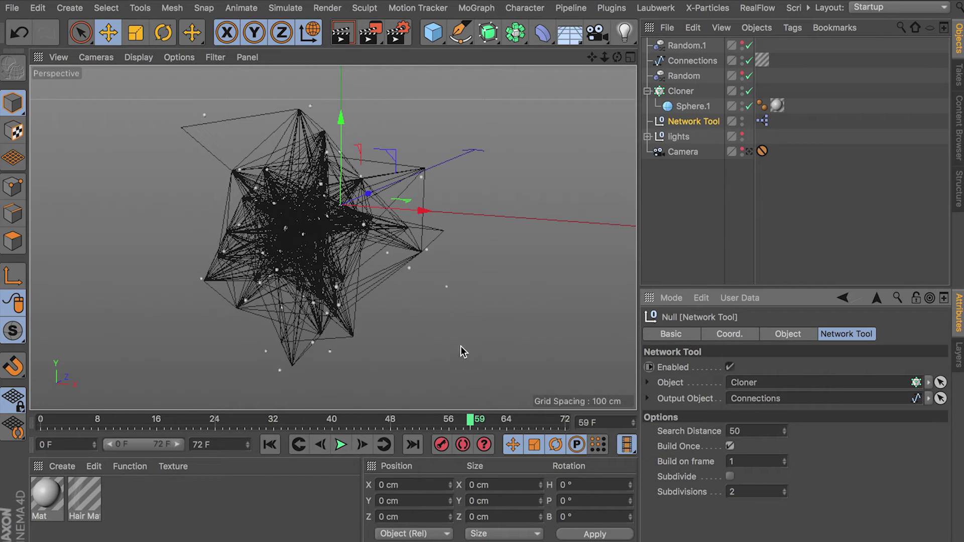
{"action": "left_click", "coordinate": [341, 445]}
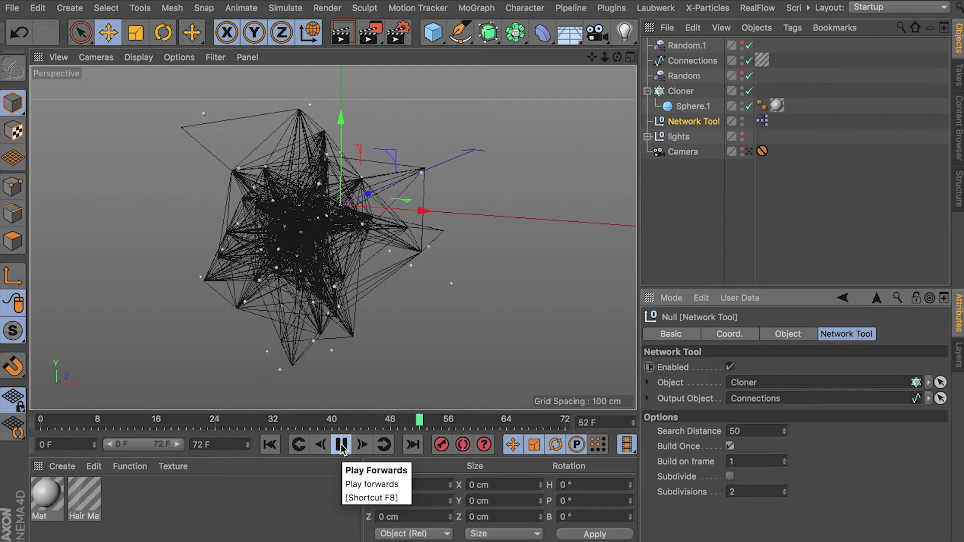
Step: Check the Cloner's object properties while the animation plays
{"action": "left_click", "coordinate": [684, 93]}
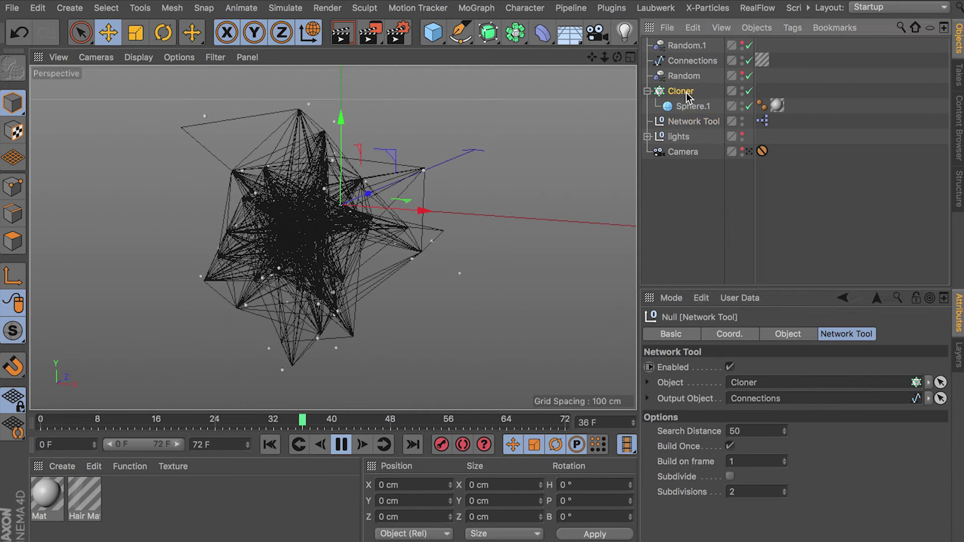
{"action": "left_click", "coordinate": [799, 334]}
{"action": "left_click", "coordinate": [755, 335]}
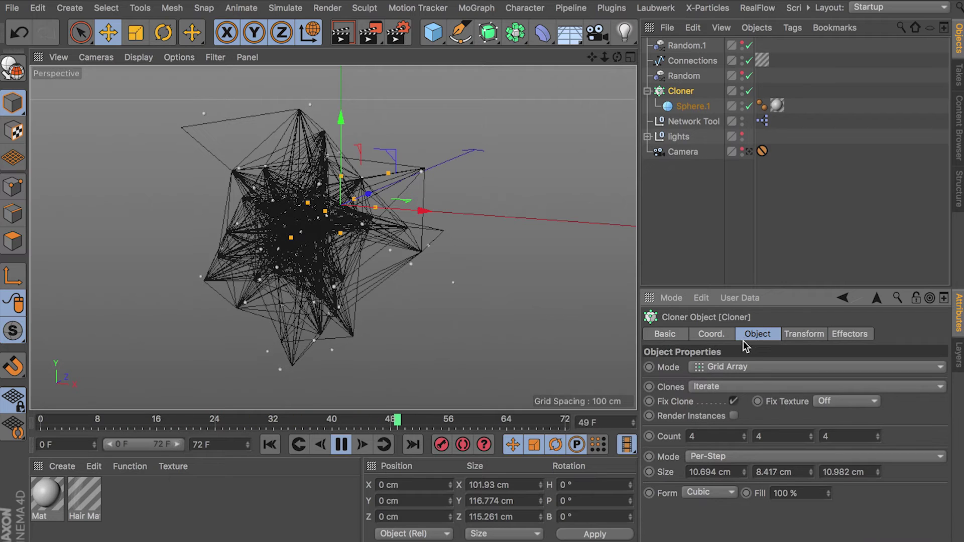
Step: Set the Seed of the Random effector to 12348
{"action": "left_click", "coordinate": [684, 76]}
{"action": "left_click", "coordinate": [740, 451]}
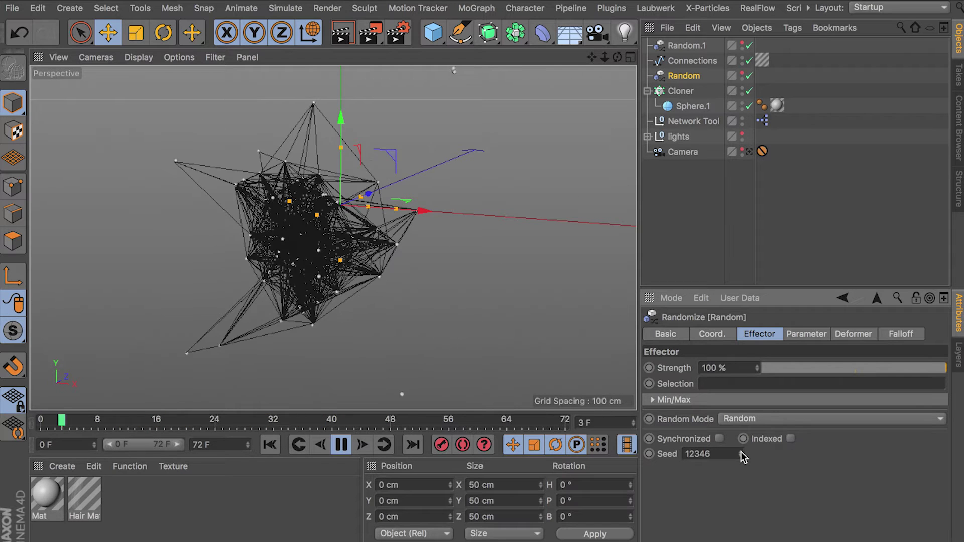
{"action": "left_click", "coordinate": [740, 451]}
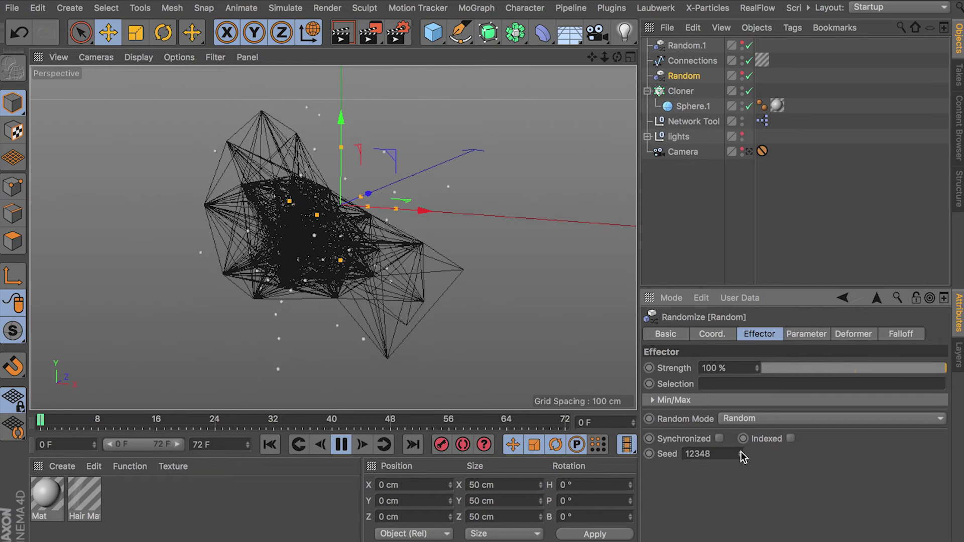
{"action": "left_click", "coordinate": [740, 450]}
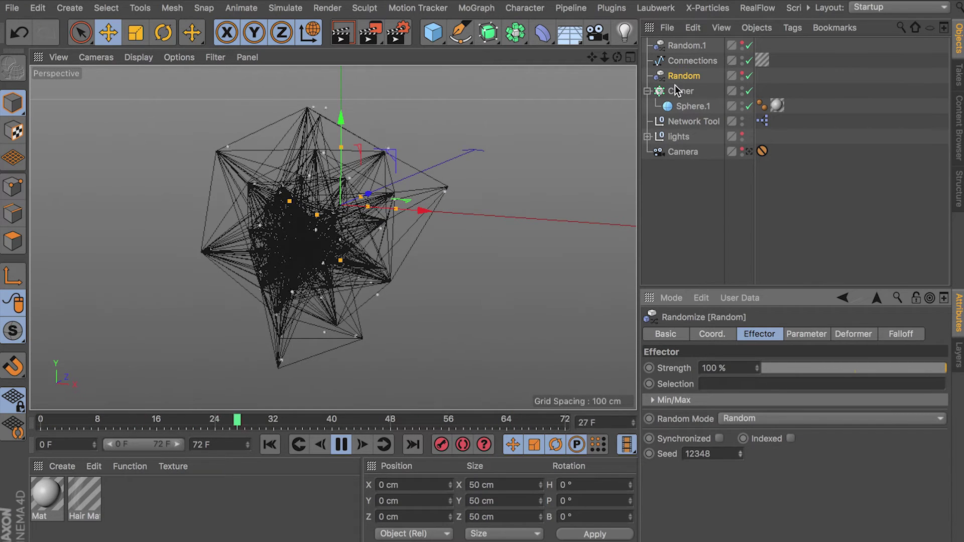
Step: Bring up the Network Tool's settings again, replay the animation from frame 0 and pause it
{"action": "left_click", "coordinate": [694, 121]}
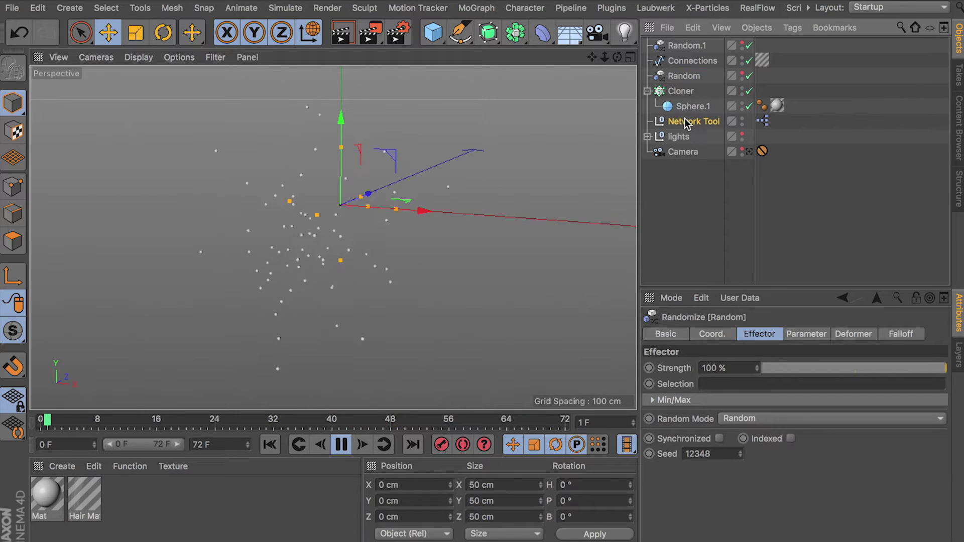
{"action": "left_click", "coordinate": [849, 333]}
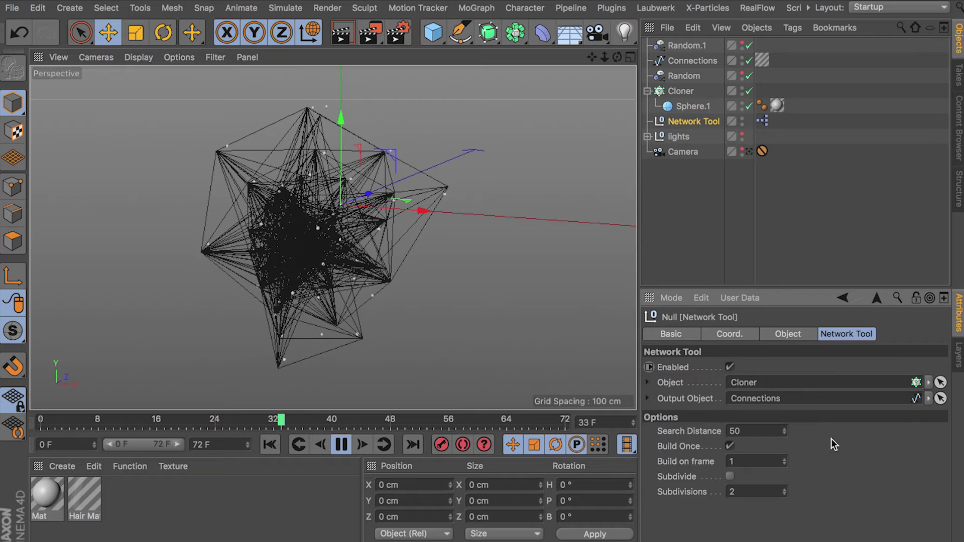
{"action": "left_click", "coordinate": [341, 444]}
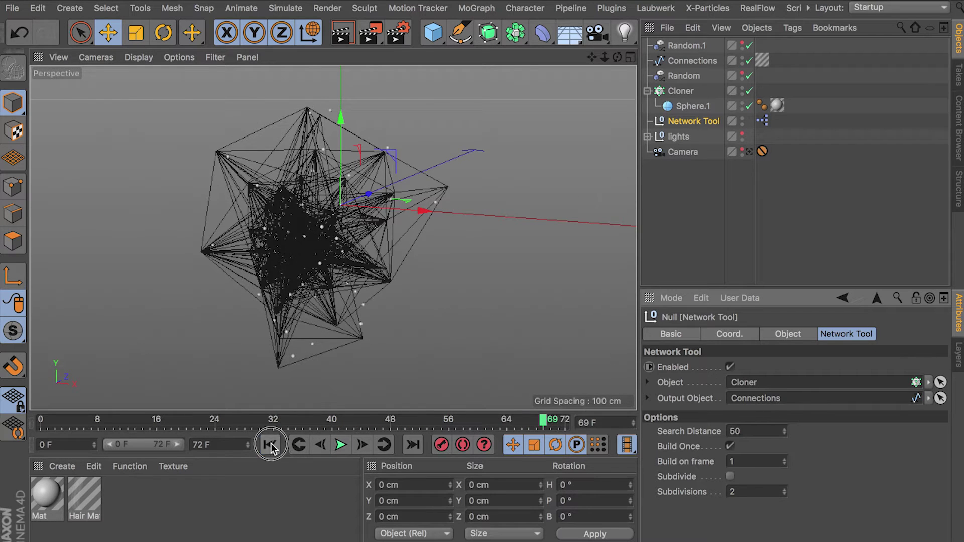
{"action": "left_click", "coordinate": [270, 444]}
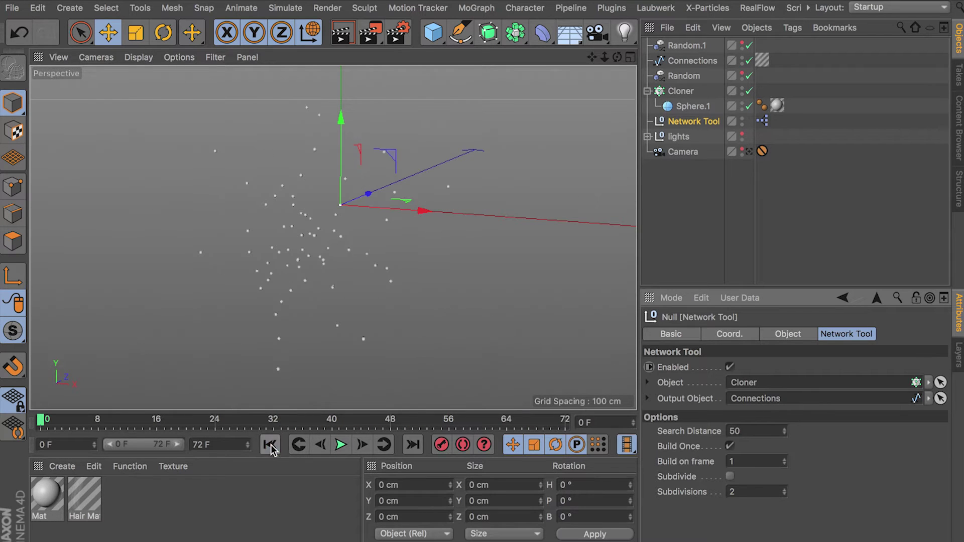
{"action": "left_click", "coordinate": [341, 445]}
{"action": "left_click", "coordinate": [341, 445]}
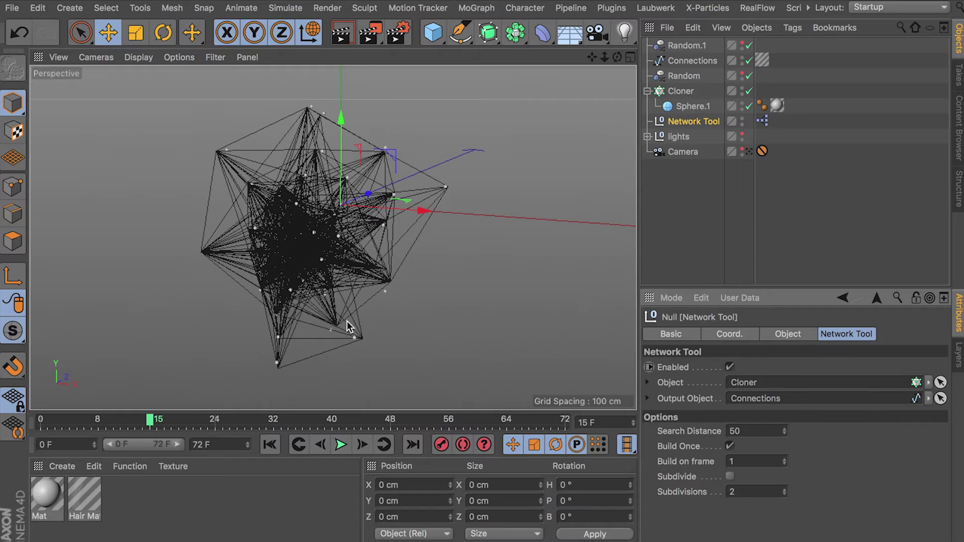
Step: Inspect the once-built connections from another angle, replay them briefly and return to frame 0
{"action": "right_click_drag", "start_coordinate": [327, 332], "coordinate": [380, 278], "text": "alt"}
{"action": "left_click_drag", "start_coordinate": [380, 279], "coordinate": [384, 237], "text": "alt"}
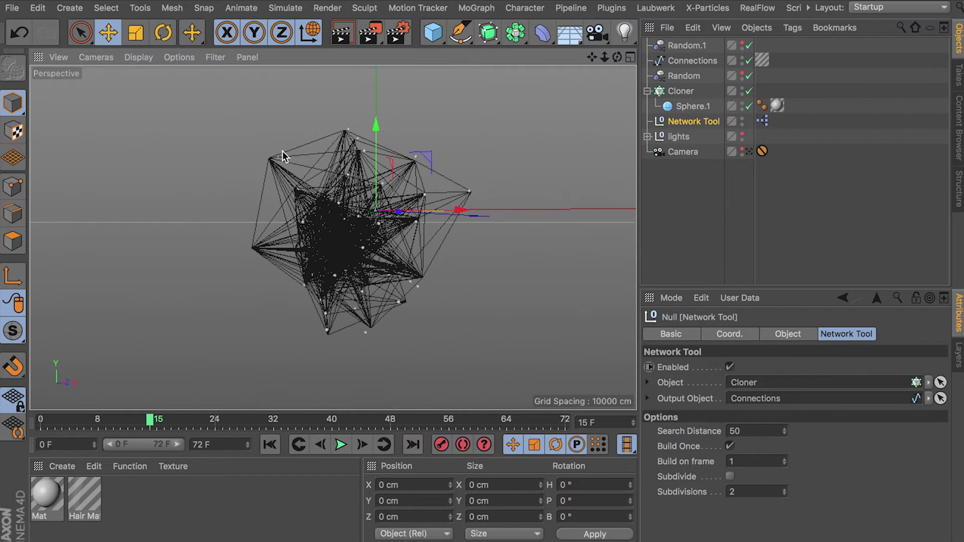
{"action": "key", "text": "shift+f"}
{"action": "left_click", "coordinate": [340, 445]}
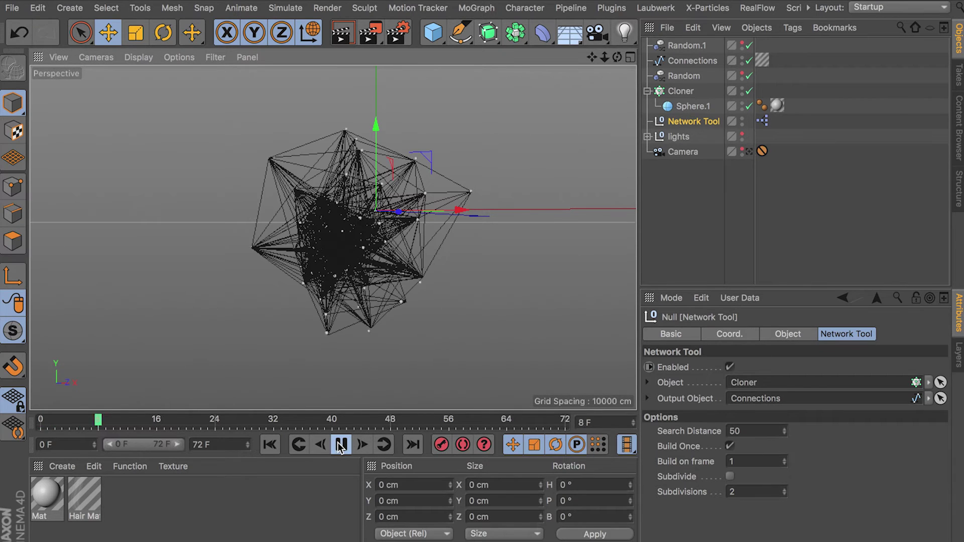
{"action": "left_click", "coordinate": [339, 445]}
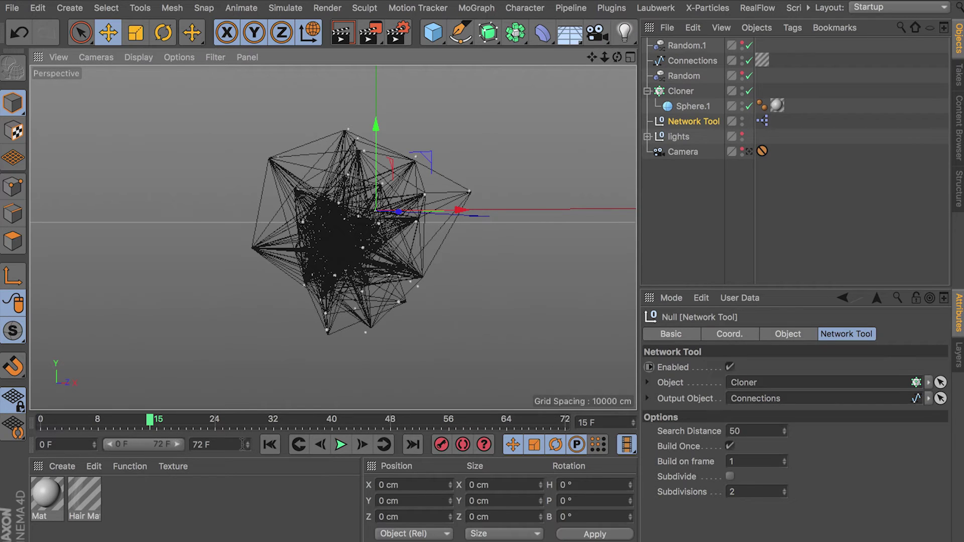
{"action": "left_click", "coordinate": [269, 445]}
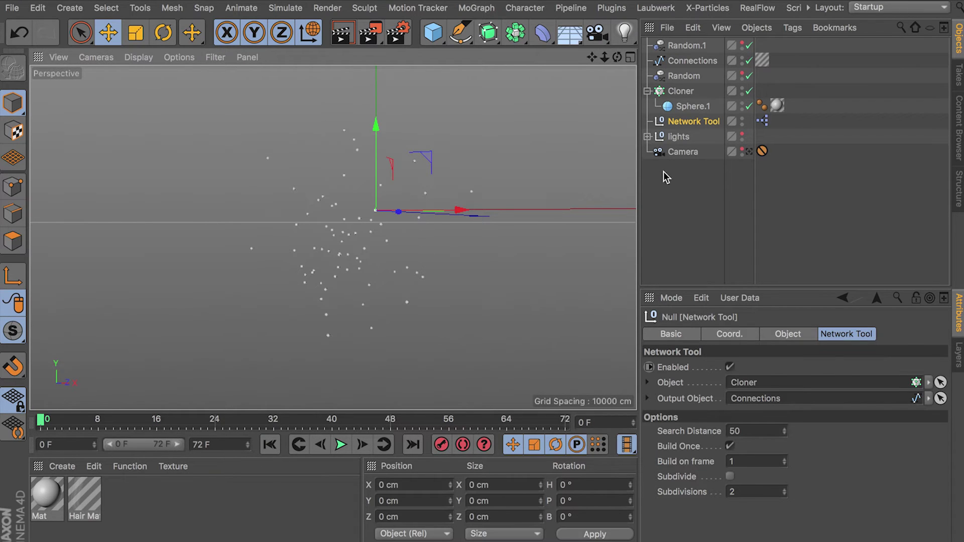
Step: Turn on Subdivide in the Network Tool's options
{"action": "left_click", "coordinate": [678, 220]}
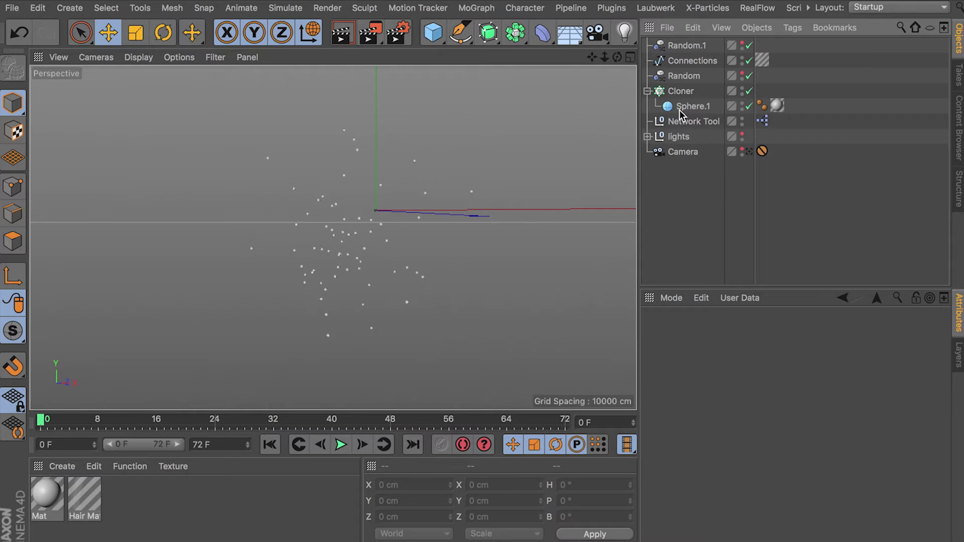
{"action": "left_click", "coordinate": [690, 121]}
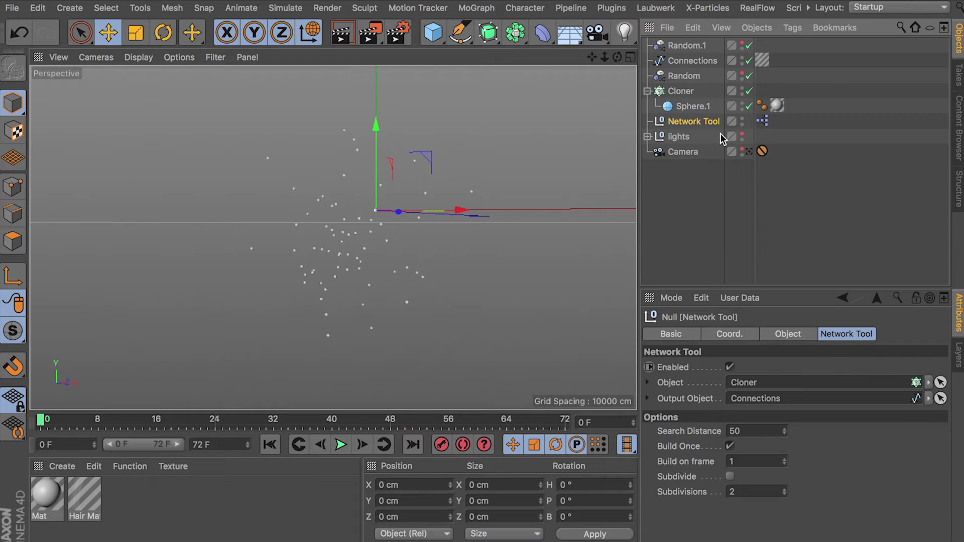
{"action": "left_click", "coordinate": [691, 61]}
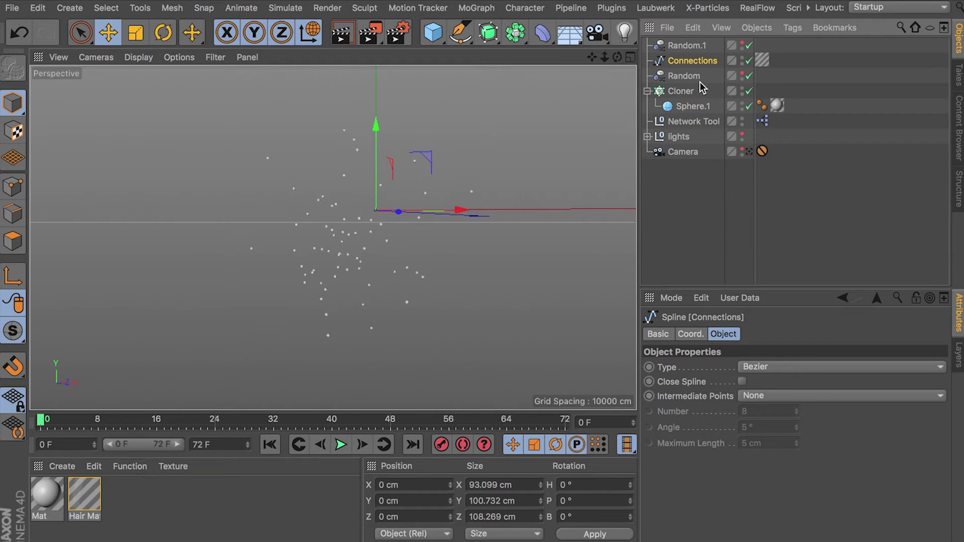
{"action": "left_click", "coordinate": [685, 123]}
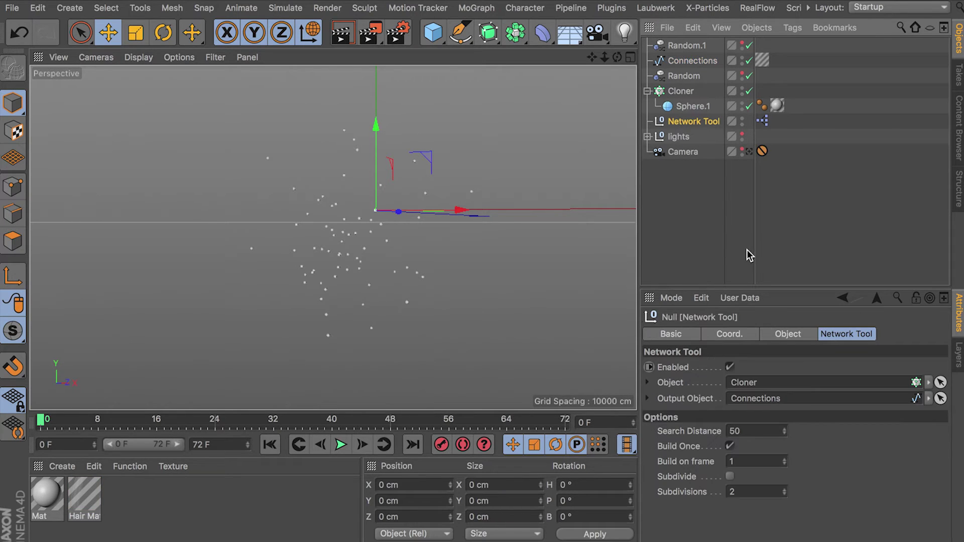
{"action": "left_click", "coordinate": [730, 477]}
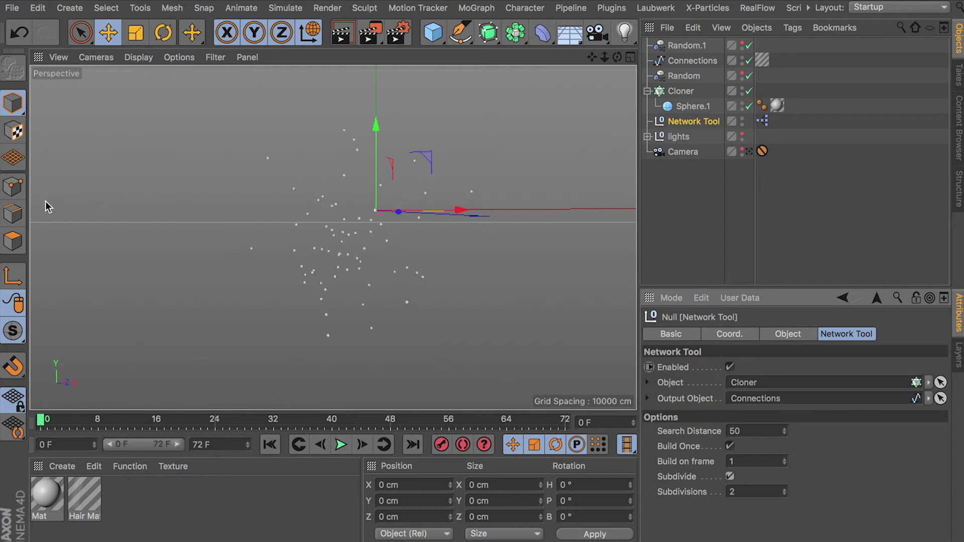
Step: Switch to Points mode, select the Connections spline and play the animation until its connections are built
{"action": "left_click", "coordinate": [20, 189]}
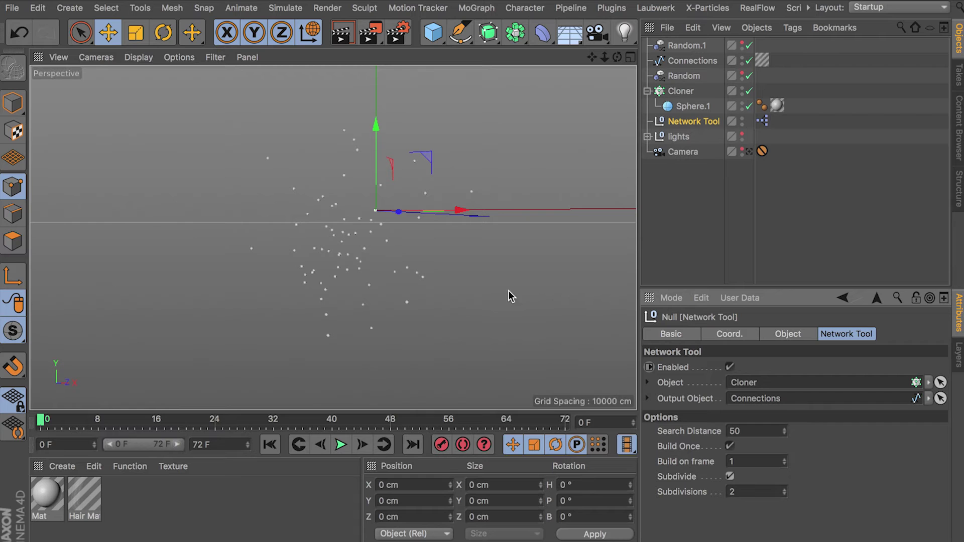
{"action": "left_click", "coordinate": [687, 61]}
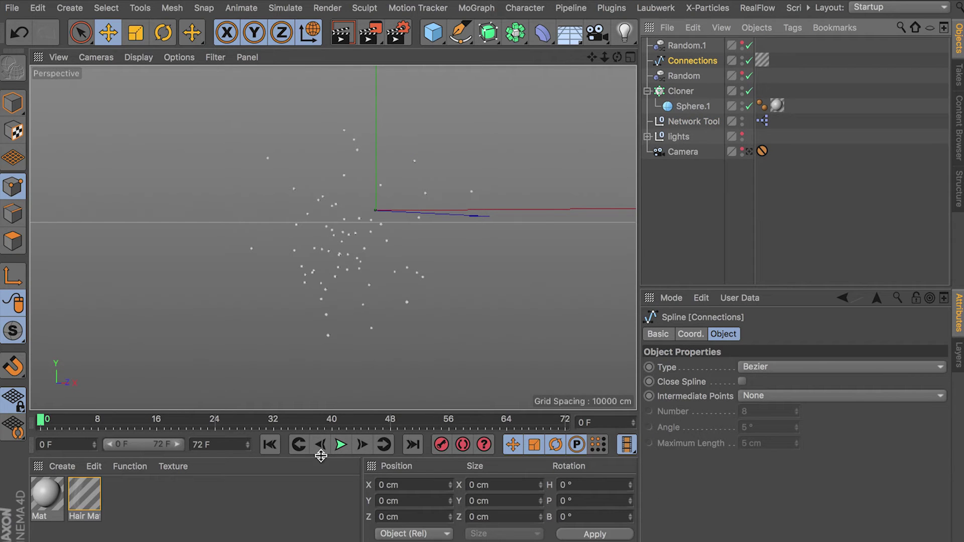
{"action": "left_click", "coordinate": [341, 445]}
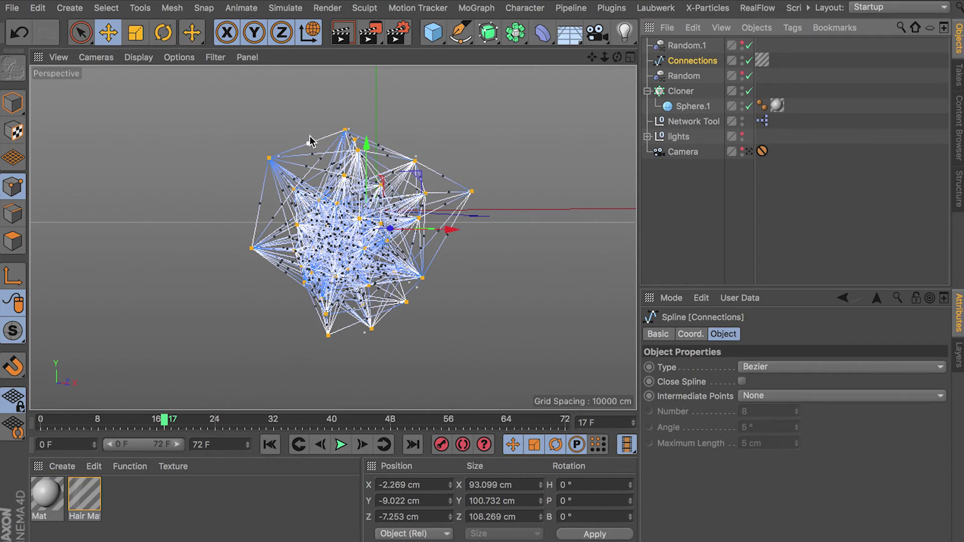
Step: Examine close up and from several angles the points along the subdivided Connections spline lines
{"action": "scroll", "coordinate": [310, 141], "scroll_direction": "up", "scroll_amount": 10}
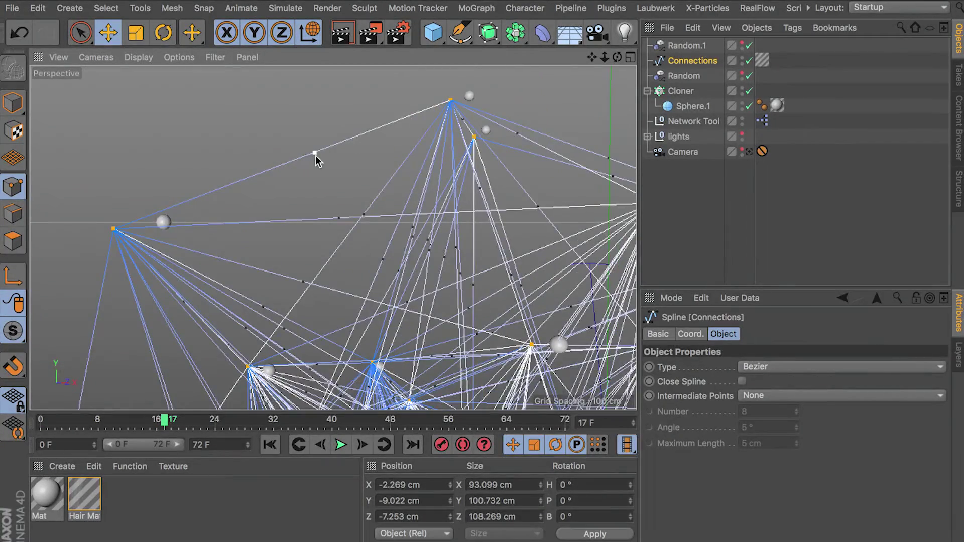
{"action": "scroll", "coordinate": [258, 209], "scroll_direction": "down", "scroll_amount": 10}
{"action": "scroll", "coordinate": [220, 257], "scroll_direction": "up", "scroll_amount": 3}
{"action": "left_click_drag", "start_coordinate": [247, 245], "coordinate": [253, 136], "text": "alt"}
{"action": "scroll", "coordinate": [253, 135], "scroll_direction": "up", "scroll_amount": 8}
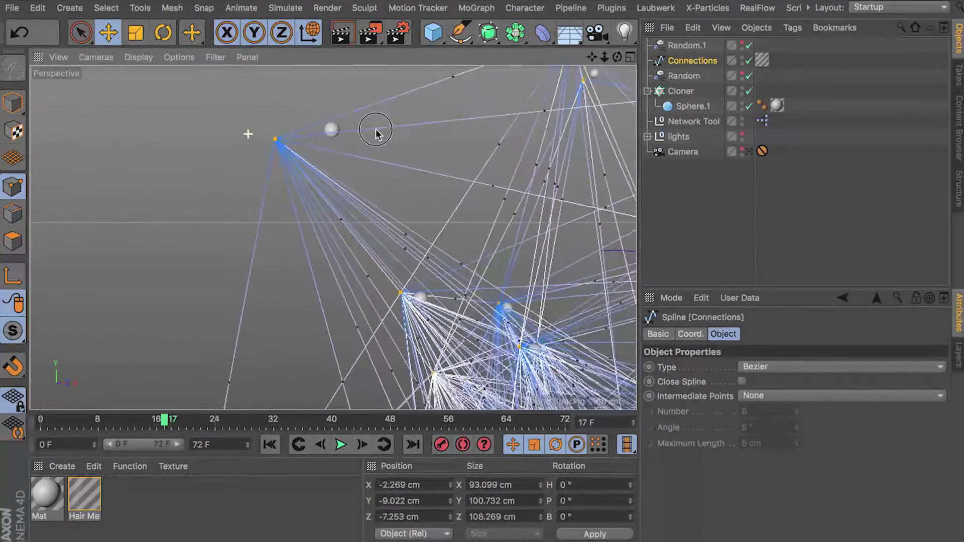
{"action": "scroll", "coordinate": [258, 209], "scroll_direction": "down", "scroll_amount": 6}
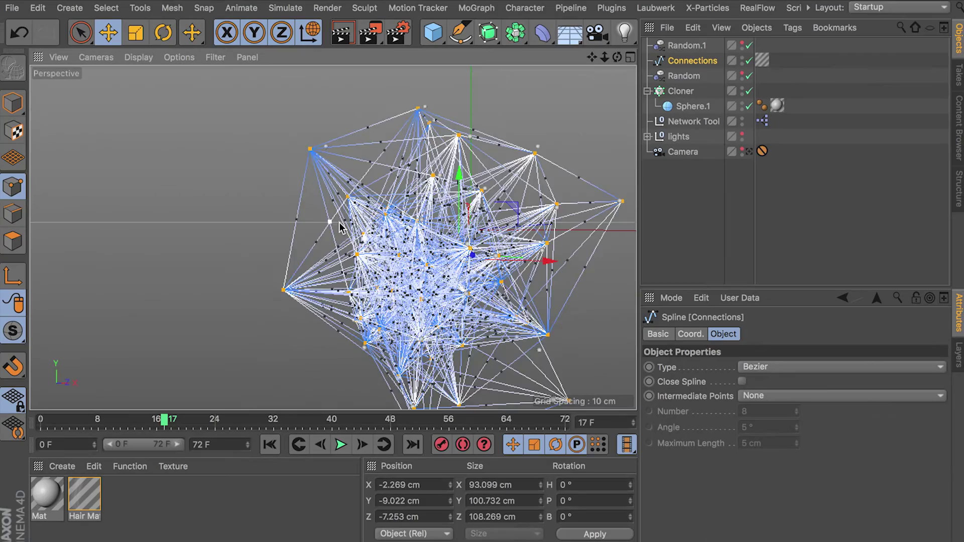
{"action": "scroll", "coordinate": [346, 221], "scroll_direction": "down", "scroll_amount": 5}
{"action": "left_click_drag", "start_coordinate": [356, 217], "coordinate": [324, 230], "text": "alt"}
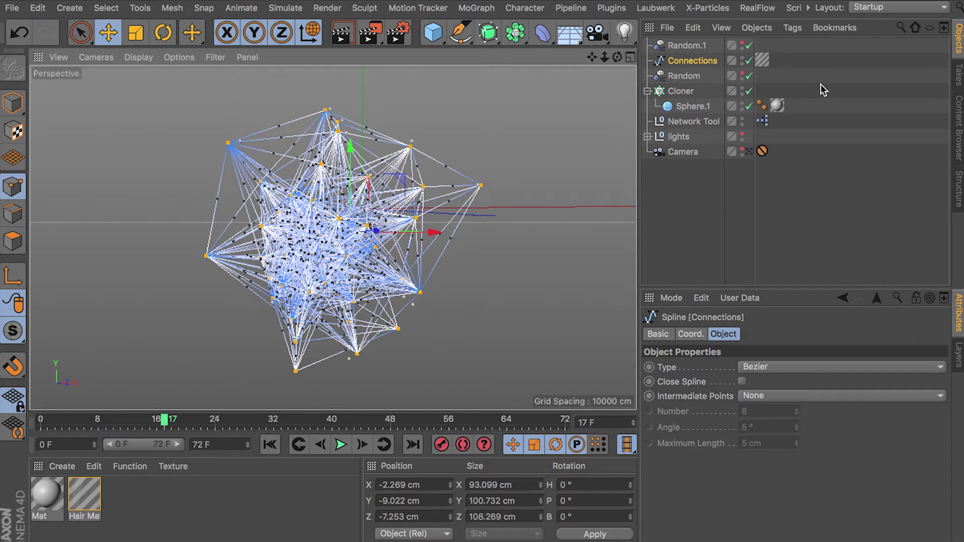
Step: Return to frame 0, turn off Subdivide in the Network Tool and play the animation briefly to rebuild the connections
{"action": "left_click", "coordinate": [270, 444]}
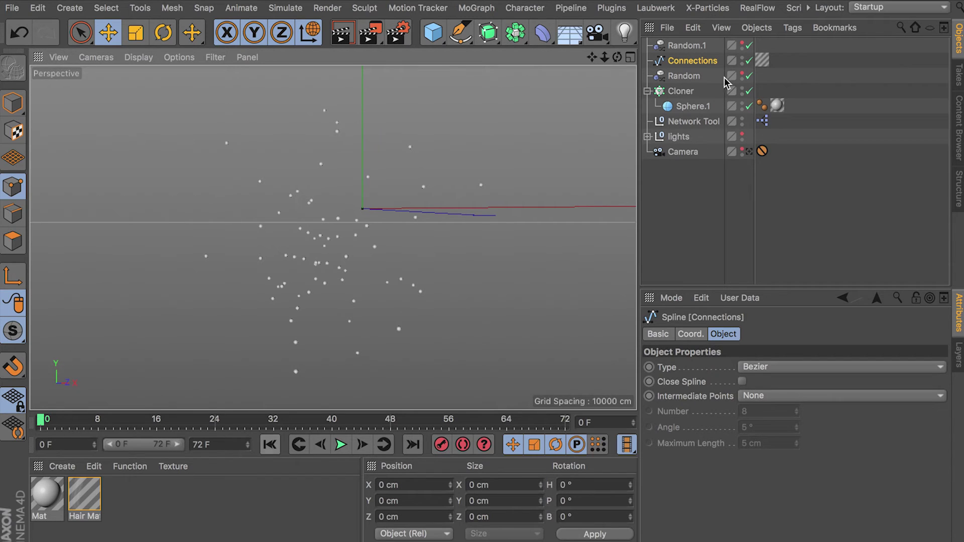
{"action": "left_click", "coordinate": [689, 121]}
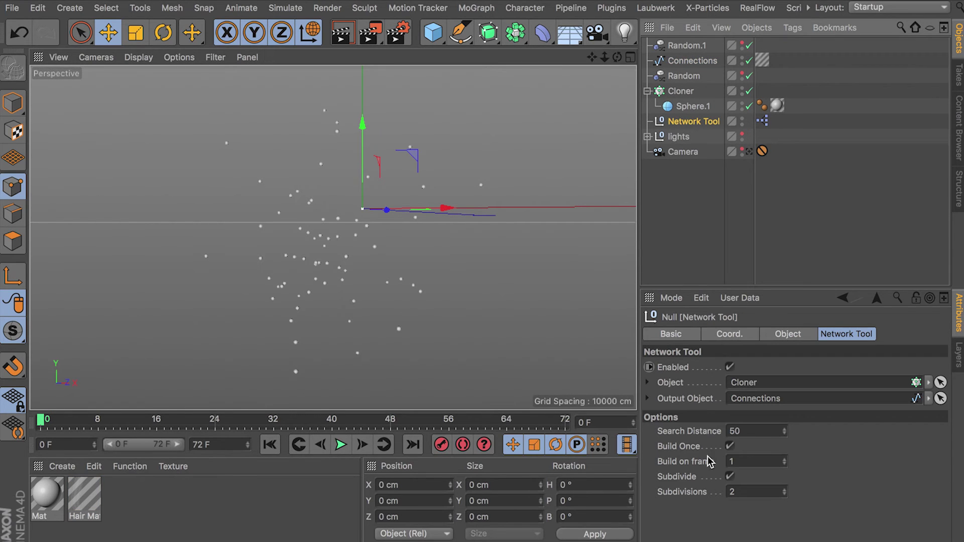
{"action": "left_click", "coordinate": [730, 476]}
{"action": "left_click", "coordinate": [340, 445]}
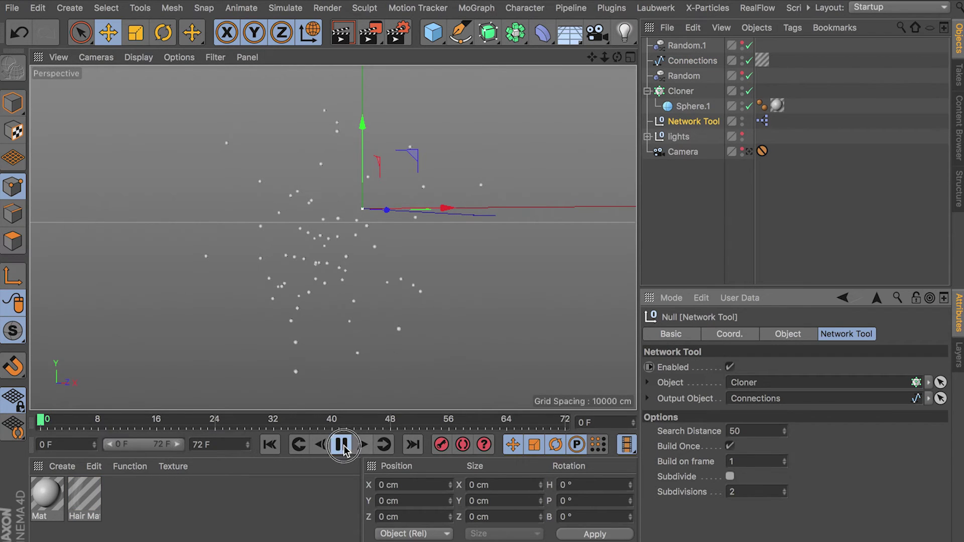
{"action": "left_click", "coordinate": [341, 445]}
Step: Select the Connections spline and examine its lines up close for intermediate points with Subdivide turned off
{"action": "left_click", "coordinate": [684, 61]}
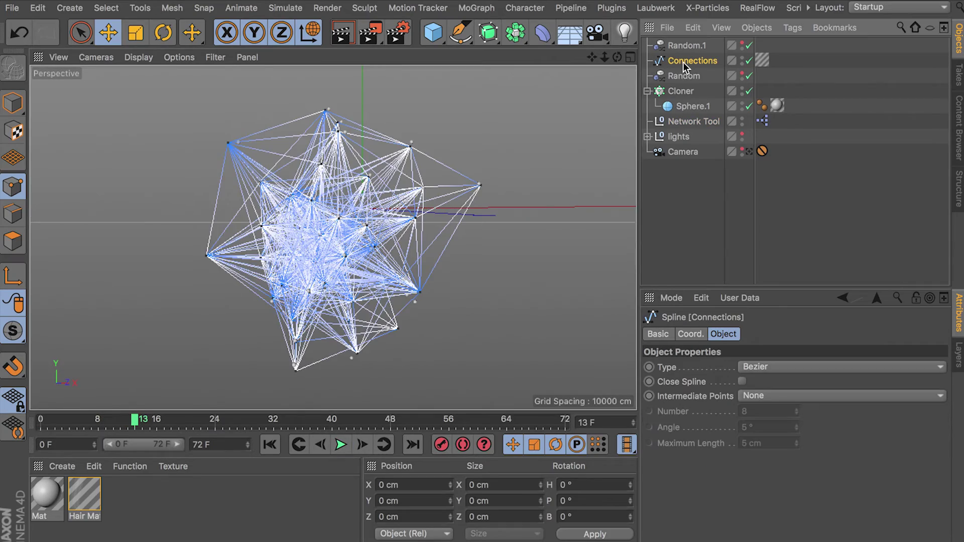
{"action": "scroll", "coordinate": [298, 107], "scroll_direction": "up", "scroll_amount": 5}
{"action": "left_click_drag", "start_coordinate": [316, 146], "coordinate": [323, 200], "text": "alt"}
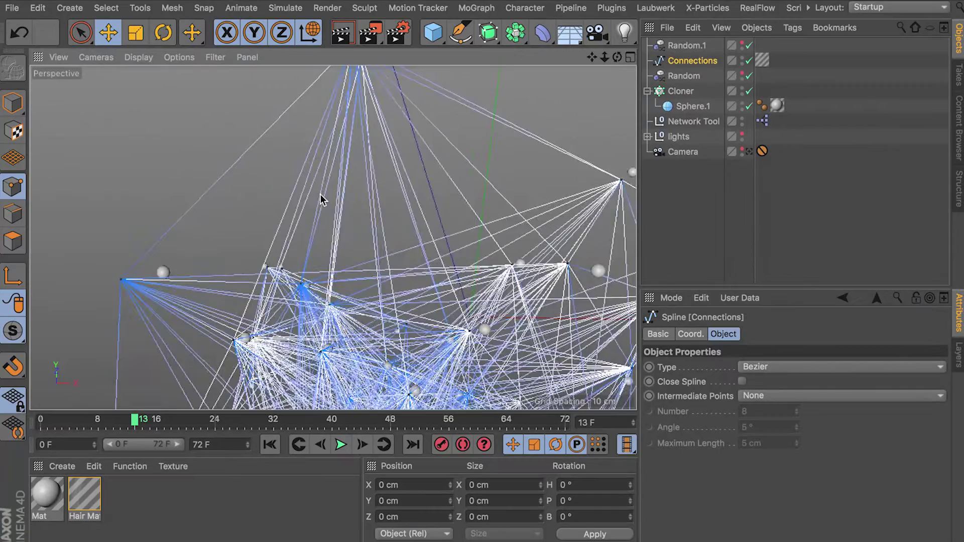
{"action": "scroll", "coordinate": [290, 279], "scroll_direction": "down", "scroll_amount": 6}
{"action": "scroll", "coordinate": [308, 201], "scroll_direction": "up", "scroll_amount": 6}
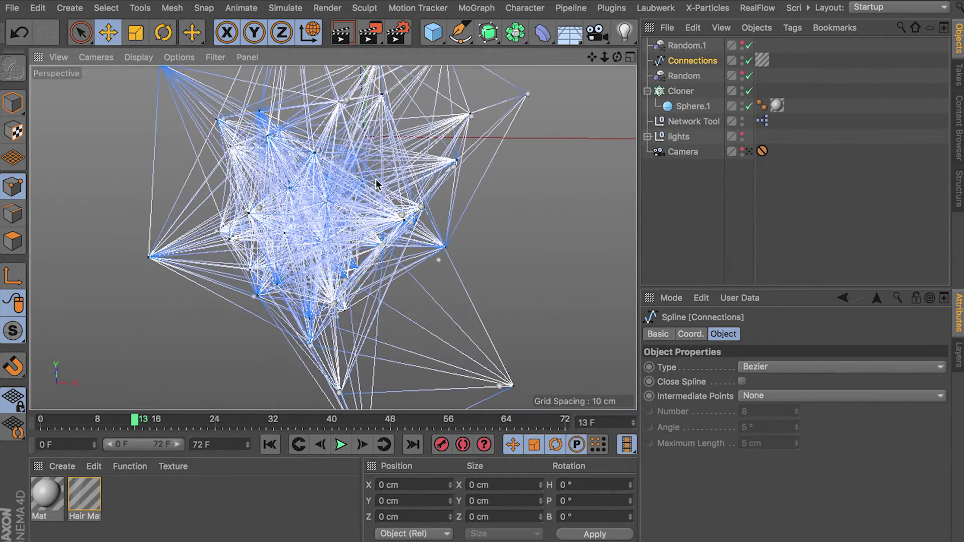
{"action": "scroll", "coordinate": [337, 203], "scroll_direction": "down", "scroll_amount": 2}
{"action": "mouse_move", "coordinate": [338, 203]}
{"action": "left_mouse_down", "text": "alt"}
{"action": "mouse_move", "coordinate": [338, 232]}
{"action": "mouse_move", "coordinate": [375, 157]}
{"action": "mouse_move", "coordinate": [315, 178]}
{"action": "mouse_move", "coordinate": [191, 194]}
{"action": "mouse_move", "coordinate": [384, 204]}
{"action": "mouse_move", "coordinate": [362, 172]}
{"action": "mouse_move", "coordinate": [326, 208]}
{"action": "left_mouse_up", "text": "alt"}
{"action": "scroll", "coordinate": [327, 209], "scroll_direction": "down", "scroll_amount": 3}
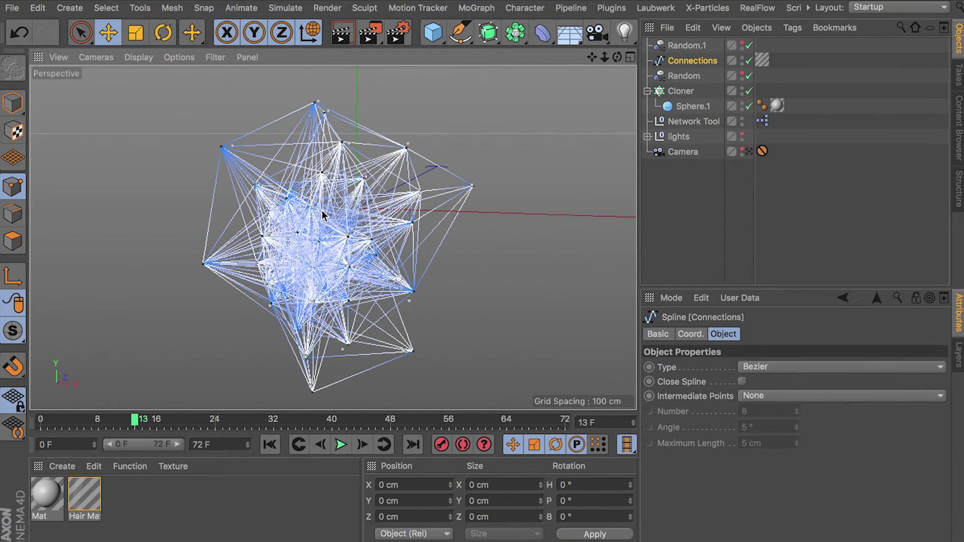
Step: Return to frame 0 and set the Network Tool's Subdivisions to 3
{"action": "left_click", "coordinate": [270, 445]}
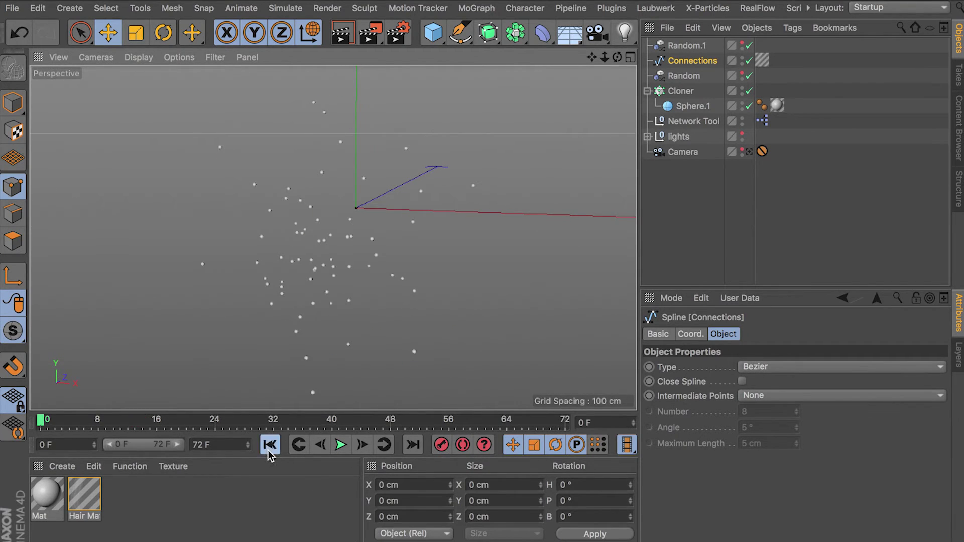
{"action": "left_click", "coordinate": [692, 121]}
{"action": "left_click", "coordinate": [785, 490]}
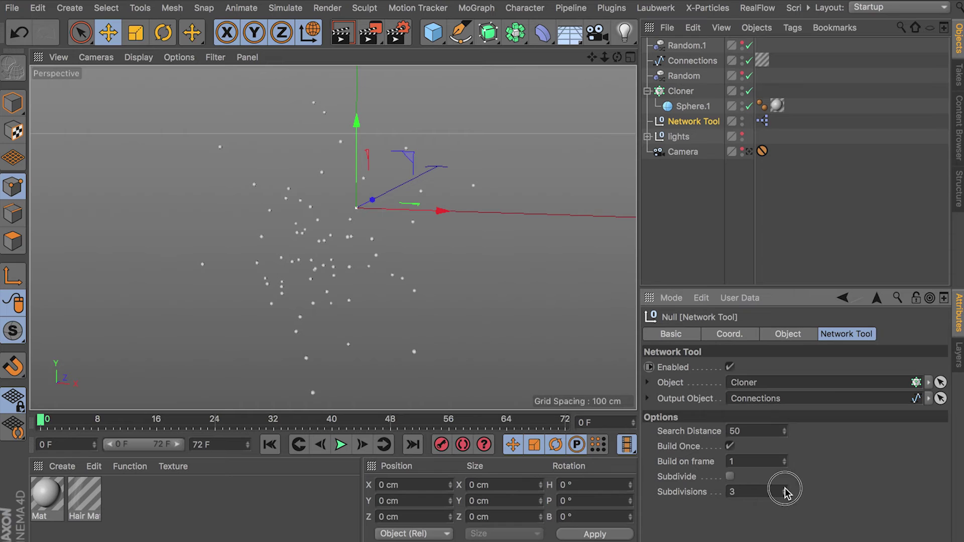
Step: Turn on Subdivide with 4 Subdivisions in the Network Tool and play the animation briefly to rebuild the connections
{"action": "left_click", "coordinate": [785, 490]}
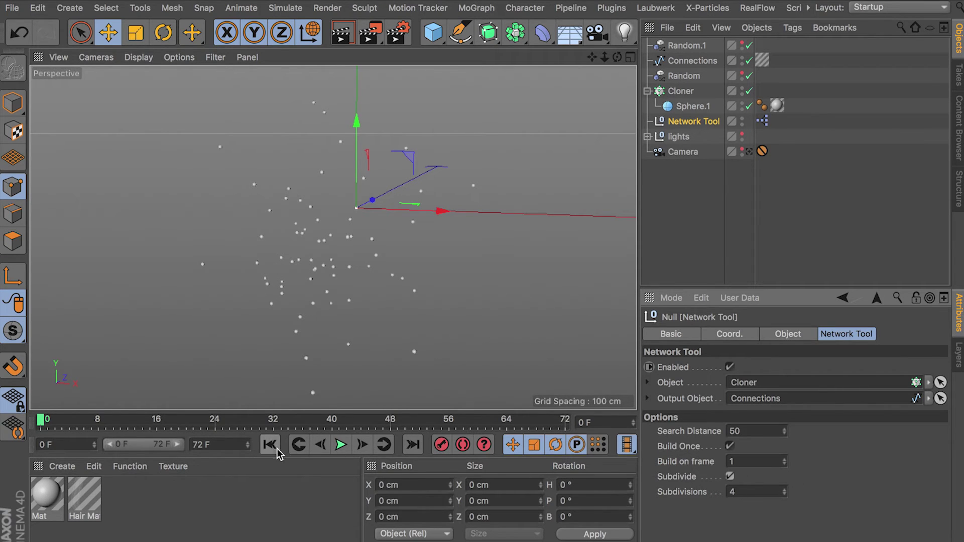
{"action": "left_click", "coordinate": [340, 448]}
{"action": "left_click", "coordinate": [341, 448]}
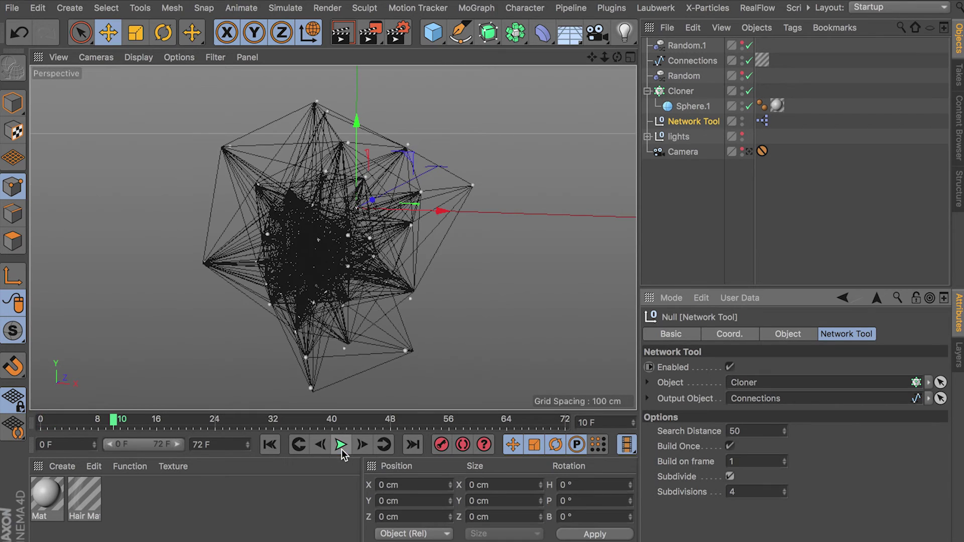
Step: Duplicate the Connections spline above Random.1 in the object list and return the timeline to frame 0
{"action": "left_click", "coordinate": [696, 61]}
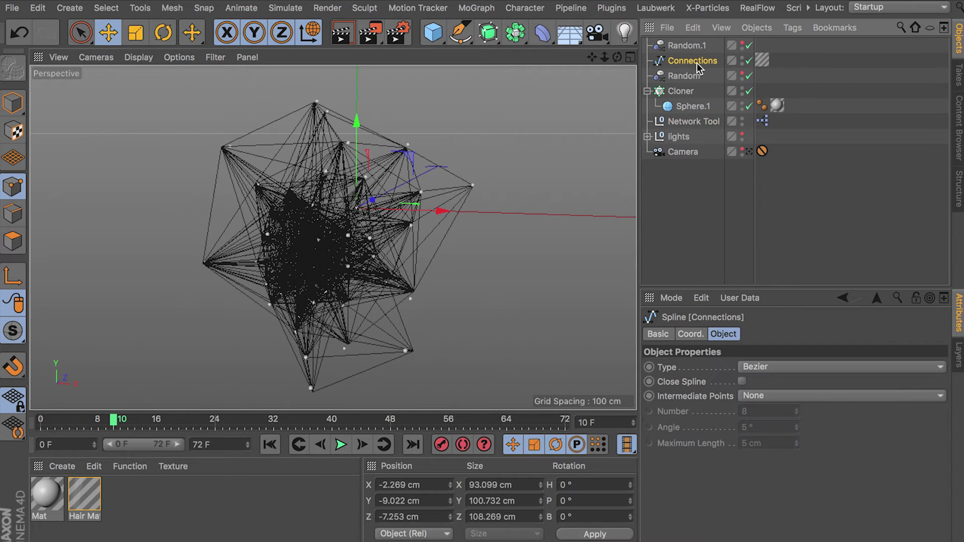
{"action": "left_click_drag", "start_coordinate": [688, 64], "coordinate": [688, 41], "text": "ctrl"}
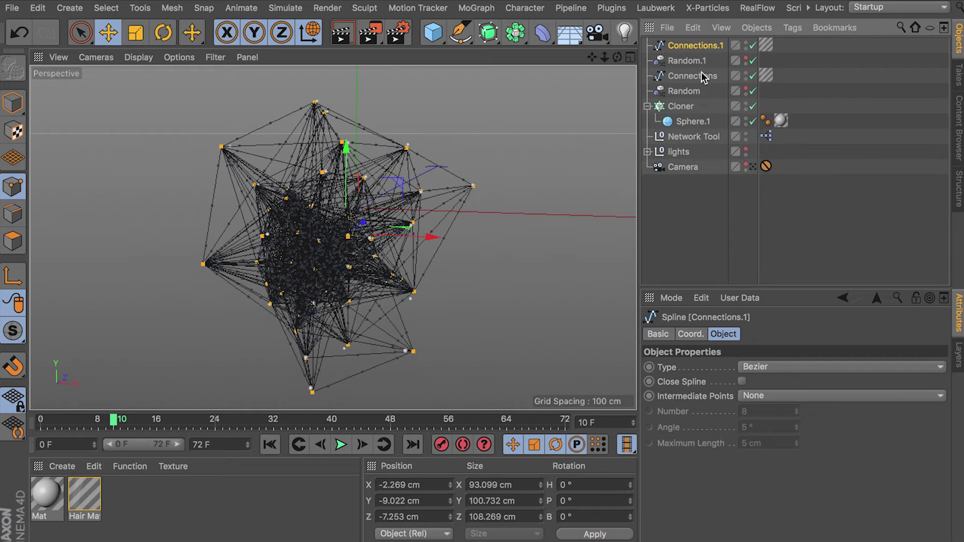
{"action": "left_click", "coordinate": [270, 444]}
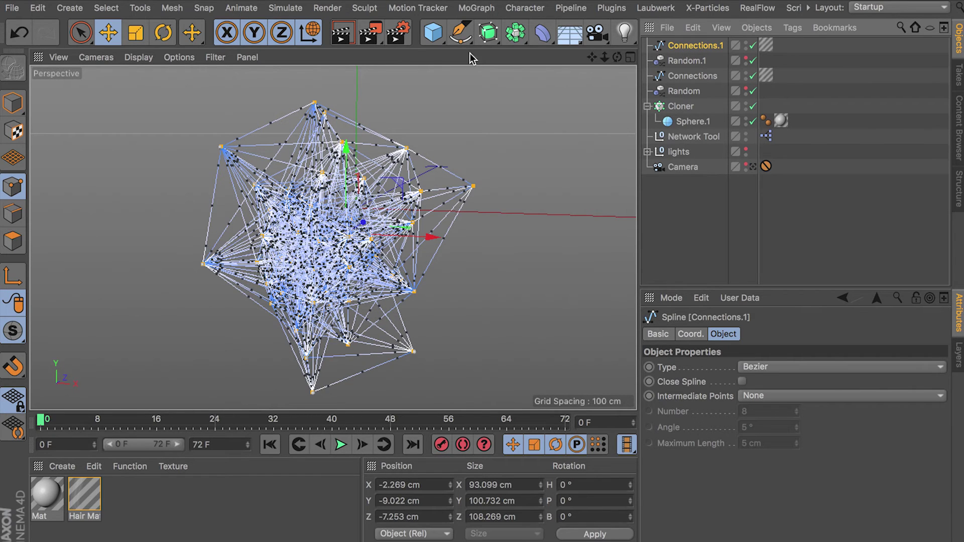
Step: Try adding a Cloth simulation tag to the Connections.1 spline and fixing its selected points through the Dresser settings
{"action": "left_click", "coordinate": [694, 136]}
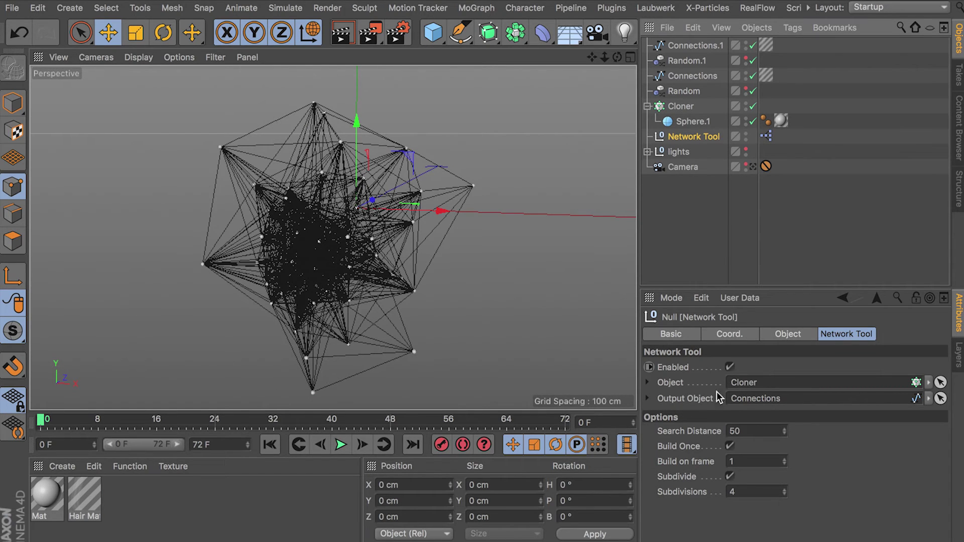
{"action": "left_click", "coordinate": [693, 46]}
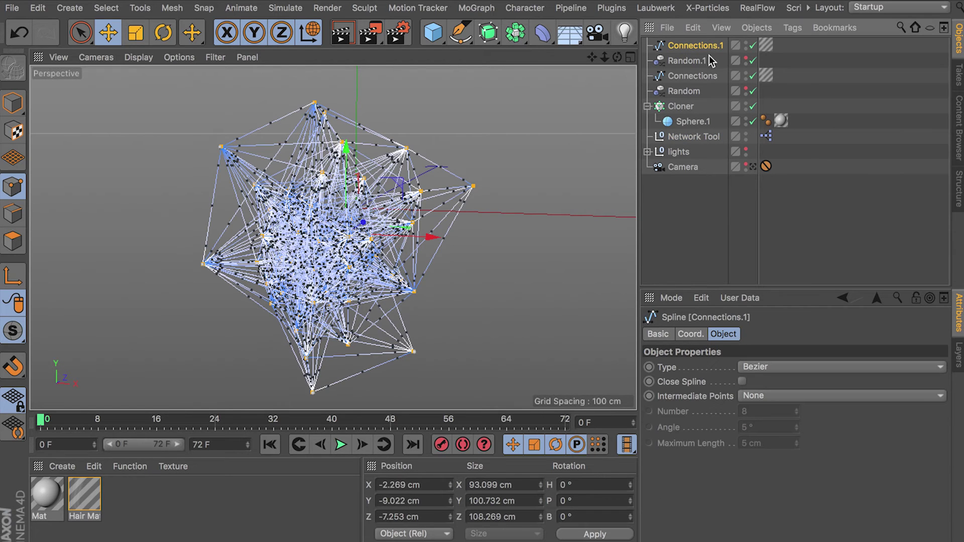
{"action": "right_click", "coordinate": [681, 49]}
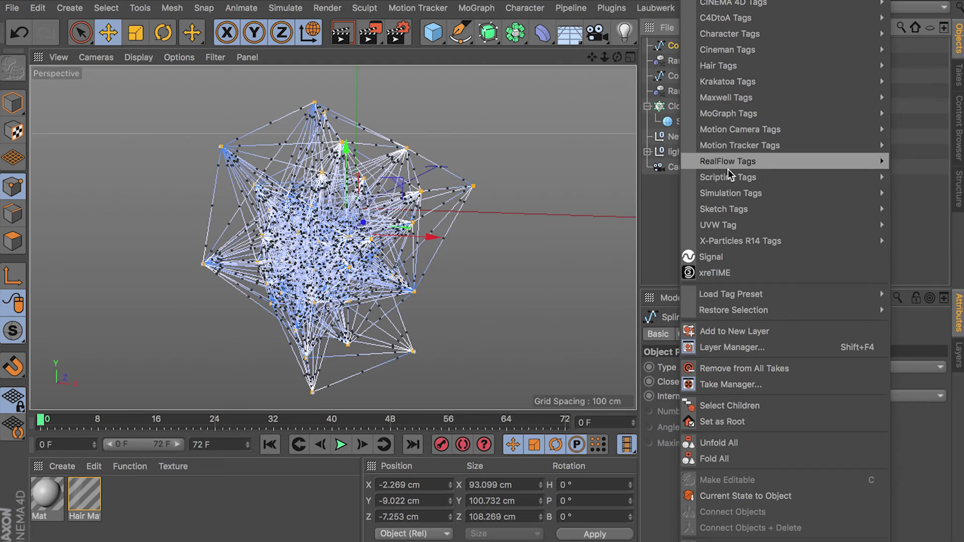
{"action": "mouse_move", "coordinate": [729, 193]}
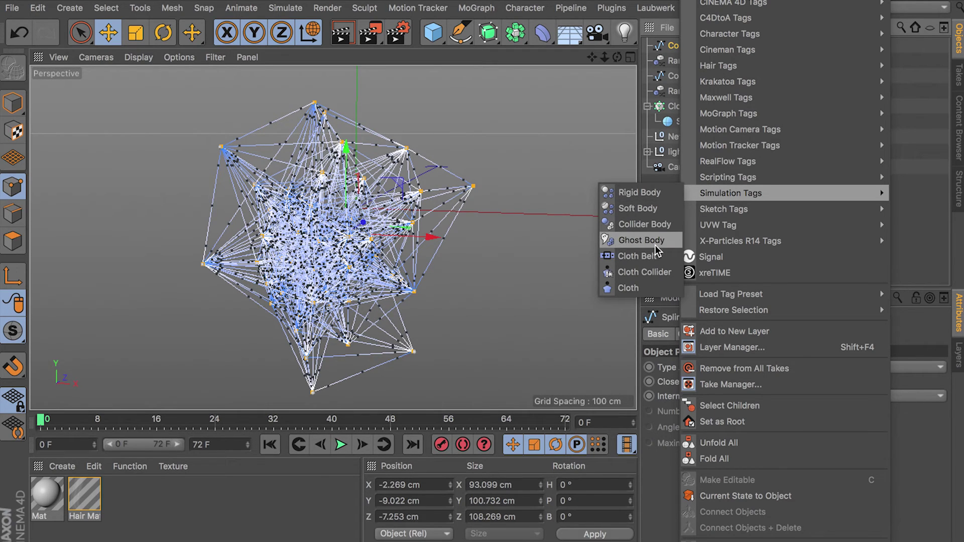
{"action": "left_click", "coordinate": [645, 288]}
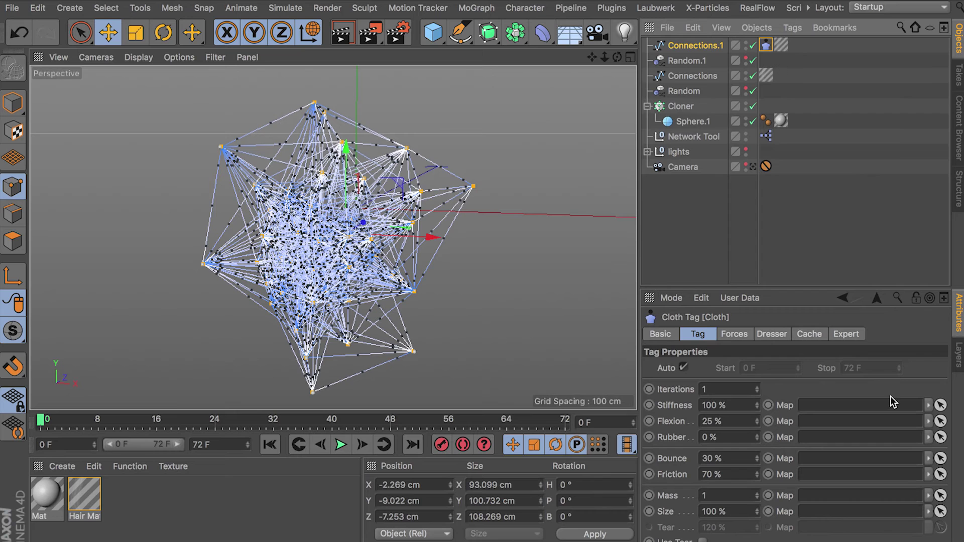
{"action": "left_click", "coordinate": [765, 334]}
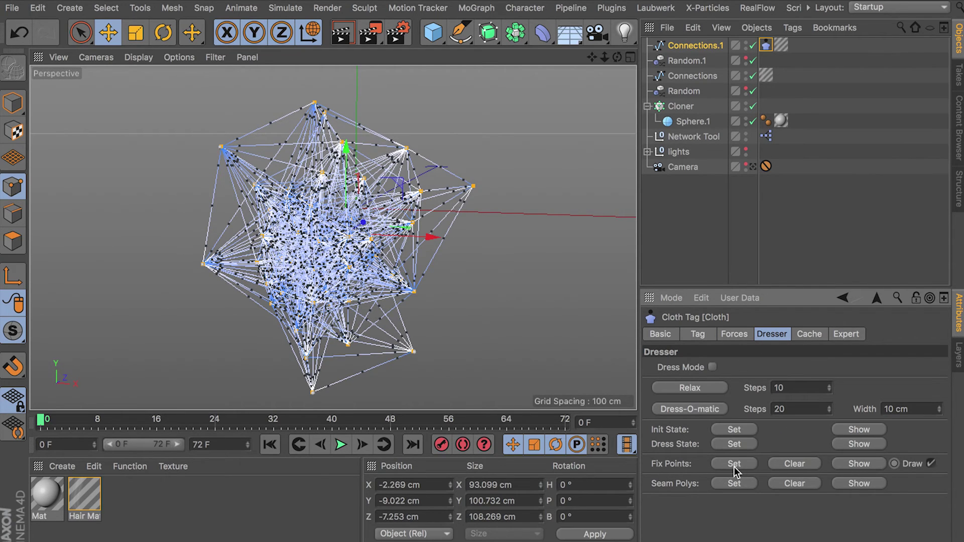
{"action": "left_click", "coordinate": [20, 107]}
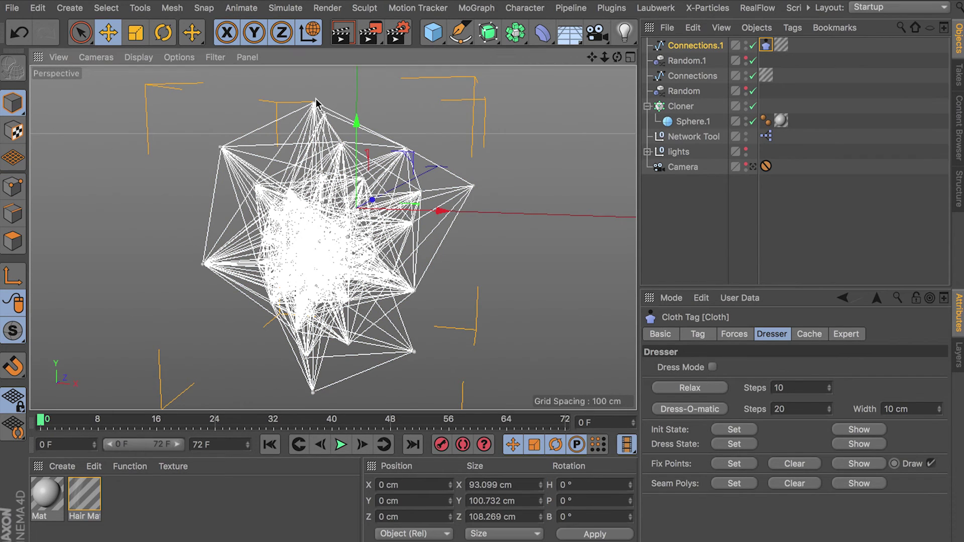
Step: Hide the Cloner's spheres in the viewport and inspect the Connections.1 line ends up close for fixed-point markers
{"action": "right_click_drag", "start_coordinate": [320, 104], "coordinate": [525, 92], "text": "alt"}
{"action": "left_click_drag", "start_coordinate": [281, 161], "coordinate": [138, 207], "text": "alt"}
{"action": "left_click", "coordinate": [747, 104]}
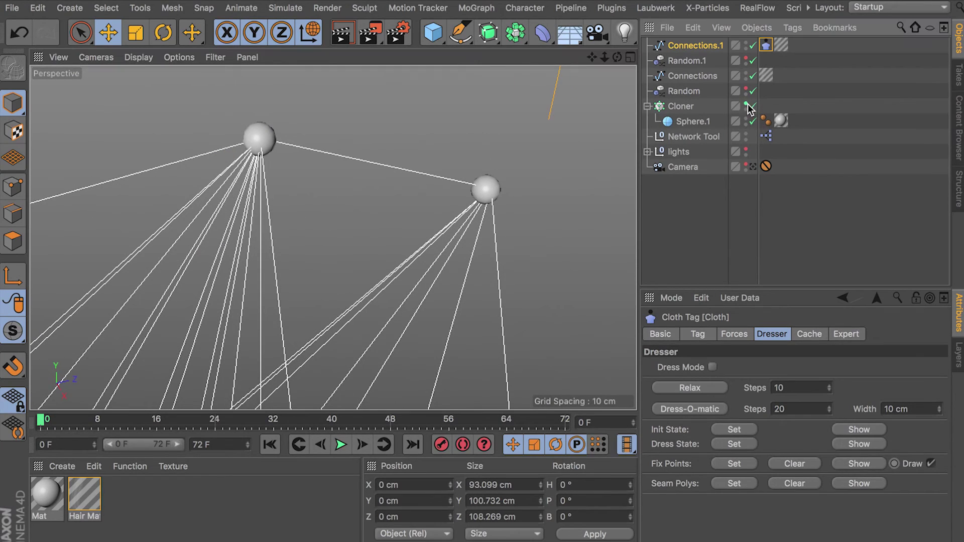
{"action": "scroll", "coordinate": [281, 136], "scroll_direction": "up", "scroll_amount": 2}
{"action": "key", "text": "h"}
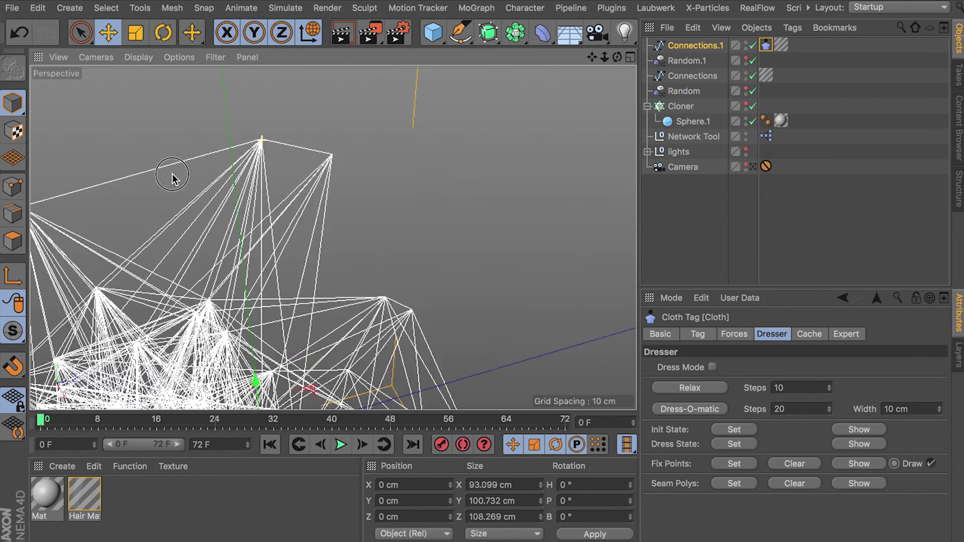
Step: Play the animation briefly to test the cloth behaviour of the duplicated spline, returning to frame 0
{"action": "left_click", "coordinate": [340, 445]}
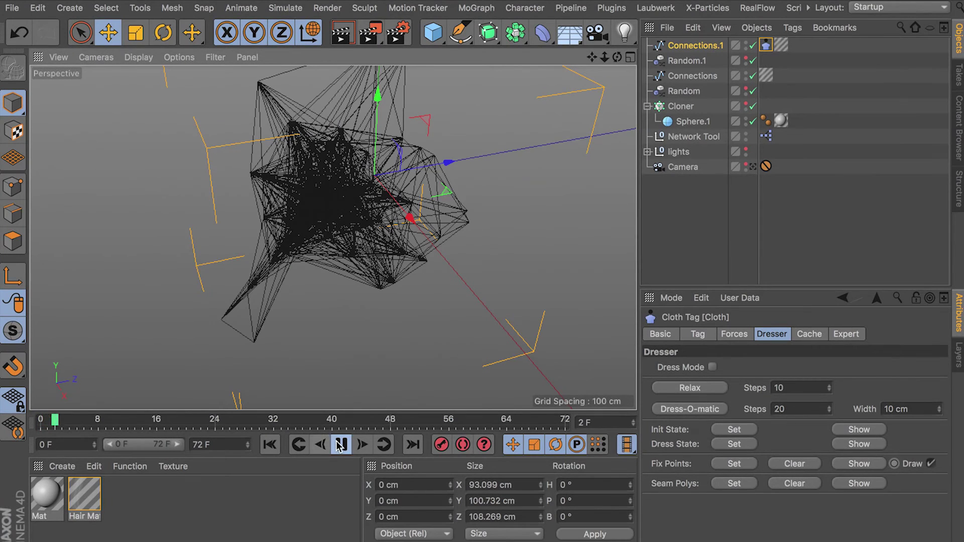
{"action": "left_click", "coordinate": [270, 445]}
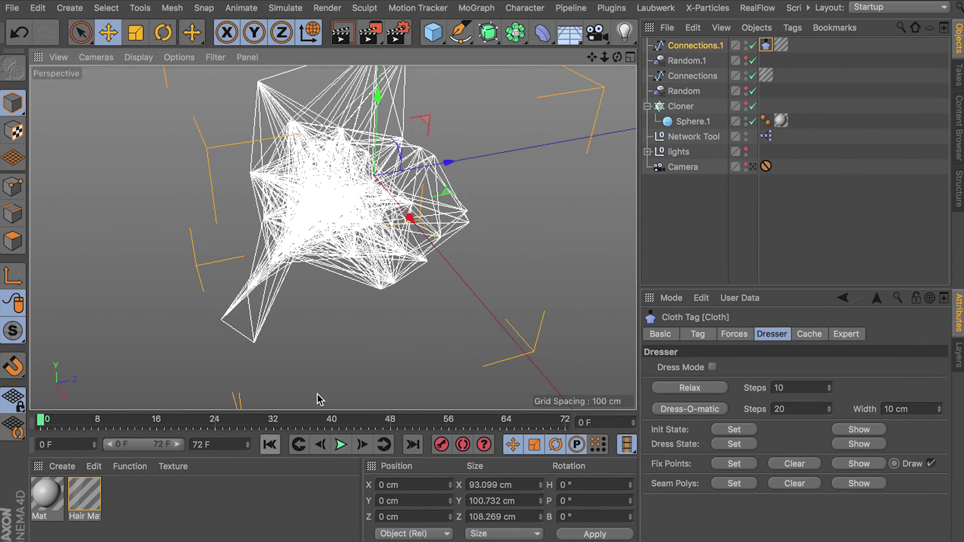
{"action": "left_click_drag", "start_coordinate": [317, 399], "coordinate": [397, 216], "text": "alt"}
Step: Disable the Network Tool and display the Connections.1 spline in point mode to check its selected points
{"action": "left_click", "coordinate": [697, 137]}
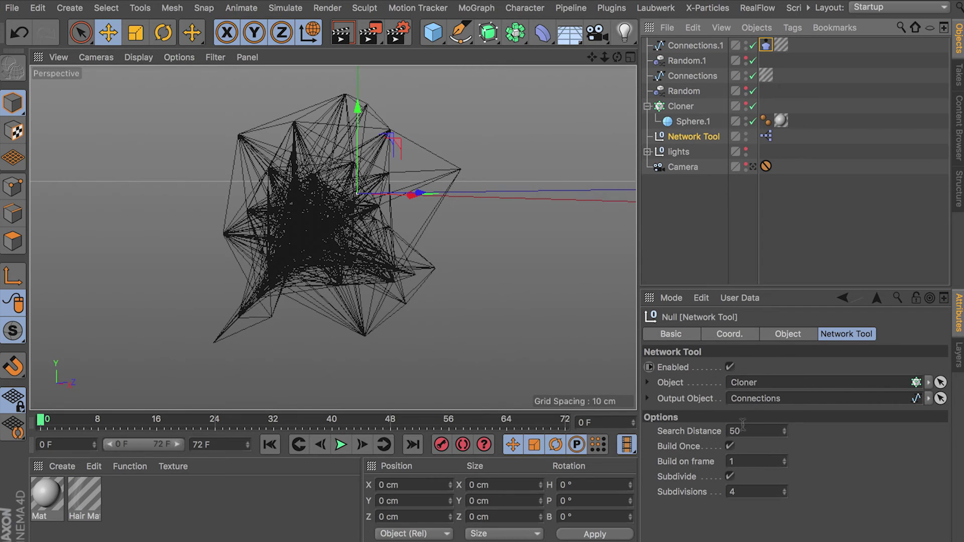
{"action": "left_click", "coordinate": [731, 368]}
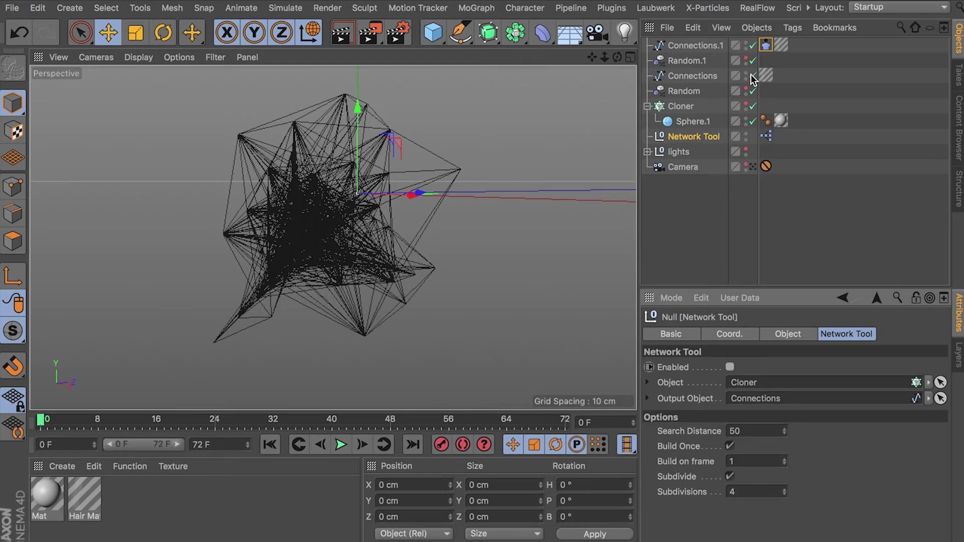
{"action": "left_click", "coordinate": [723, 47]}
{"action": "left_click", "coordinate": [13, 187]}
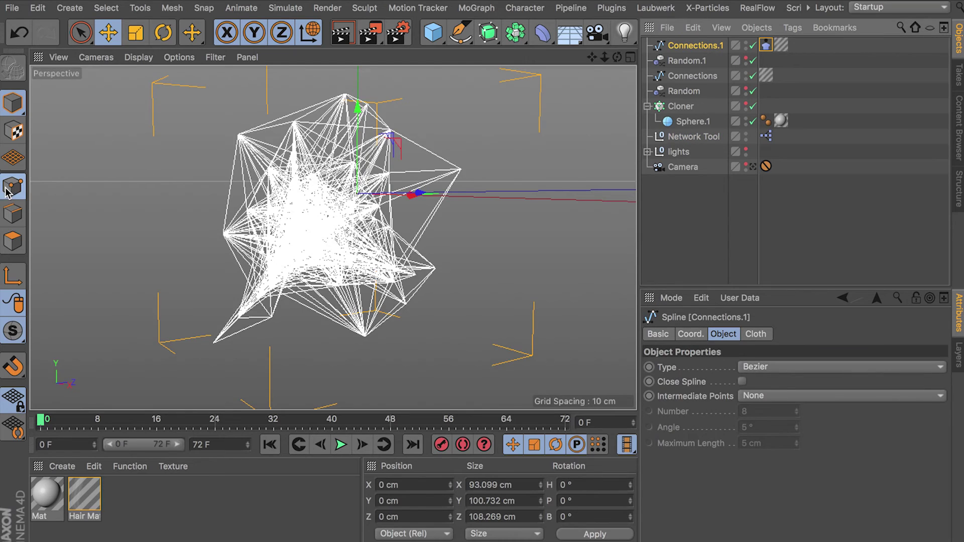
{"action": "scroll", "coordinate": [344, 116], "scroll_direction": "up", "scroll_amount": 5}
{"action": "right_click_drag", "start_coordinate": [344, 117], "coordinate": [382, 230], "text": "alt"}
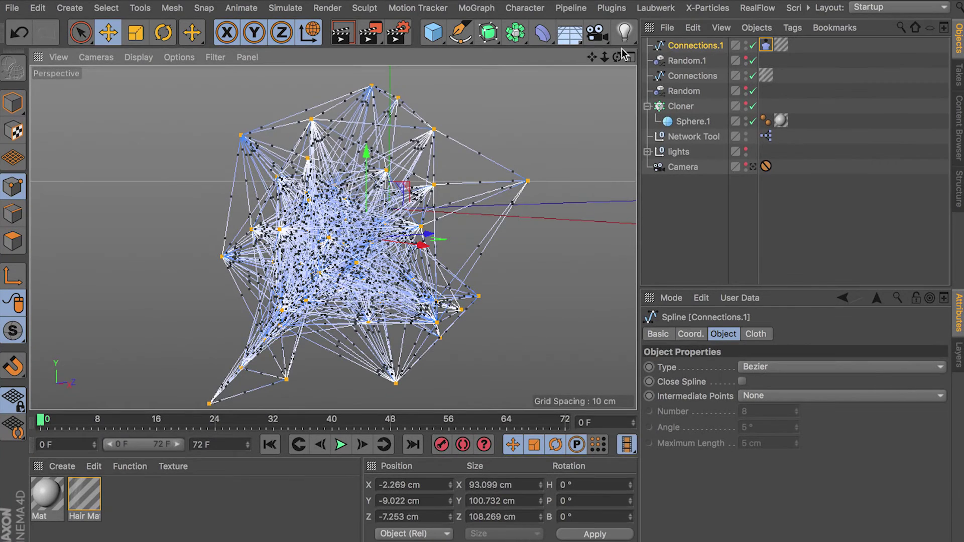
Step: Try replacing the Cloth tag on Connections.1 with a fresh one and setting the selected points as Fix Points
{"action": "left_click", "coordinate": [765, 45]}
{"action": "key", "text": "Delete"}
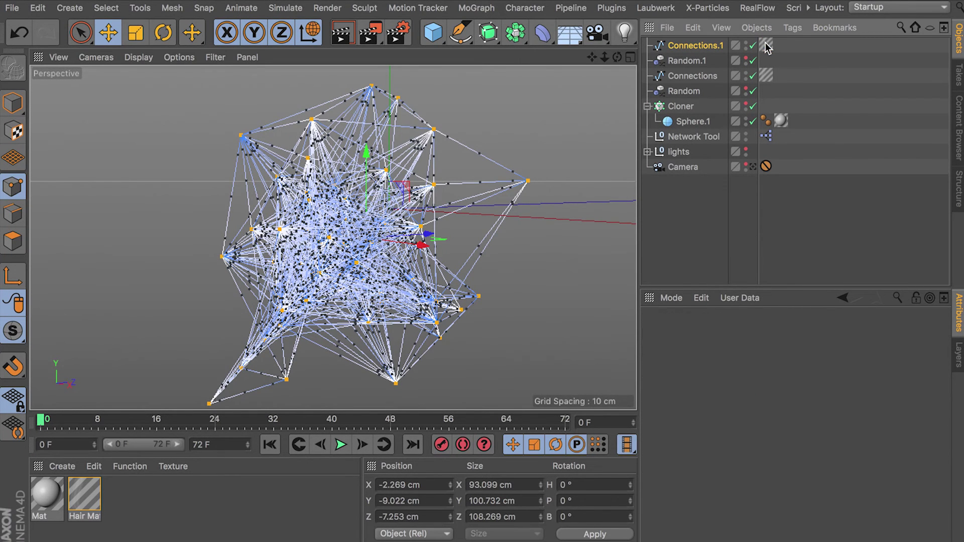
{"action": "right_click", "coordinate": [708, 50]}
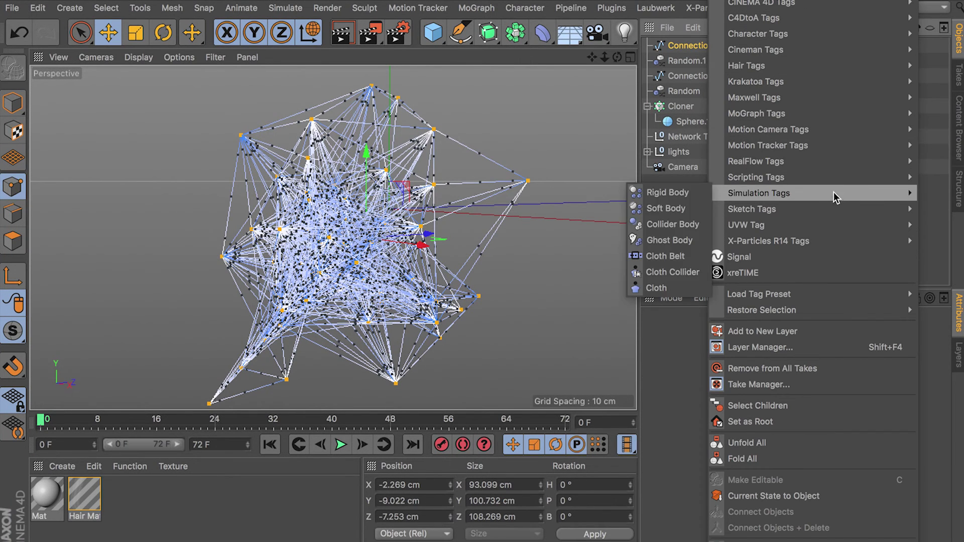
{"action": "mouse_move", "coordinate": [812, 193]}
{"action": "left_click", "coordinate": [649, 291]}
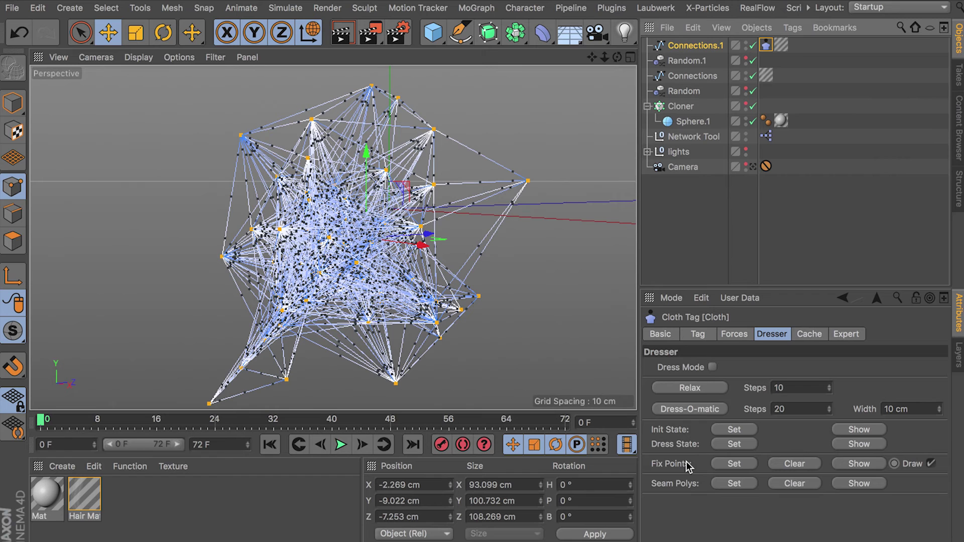
{"action": "left_click", "coordinate": [729, 464]}
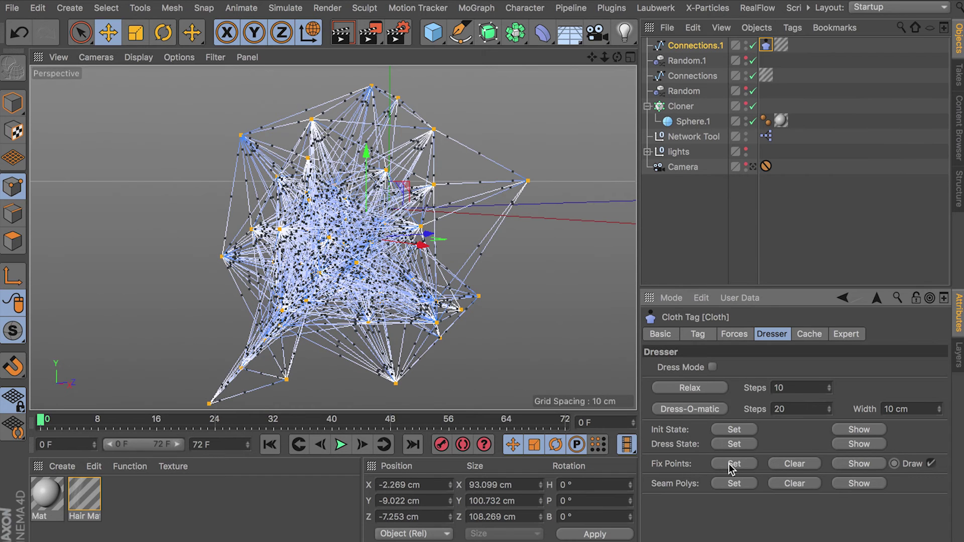
{"action": "left_click", "coordinate": [15, 103]}
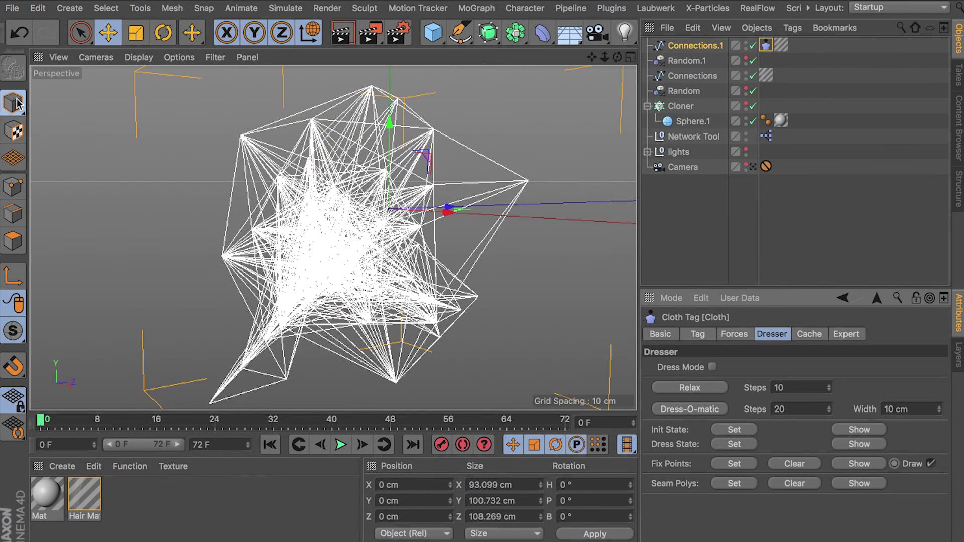
Step: Remove the Cloth tag from Connections.1 and add a Spline Dynamics hair tag in its place
{"action": "left_click", "coordinate": [765, 46]}
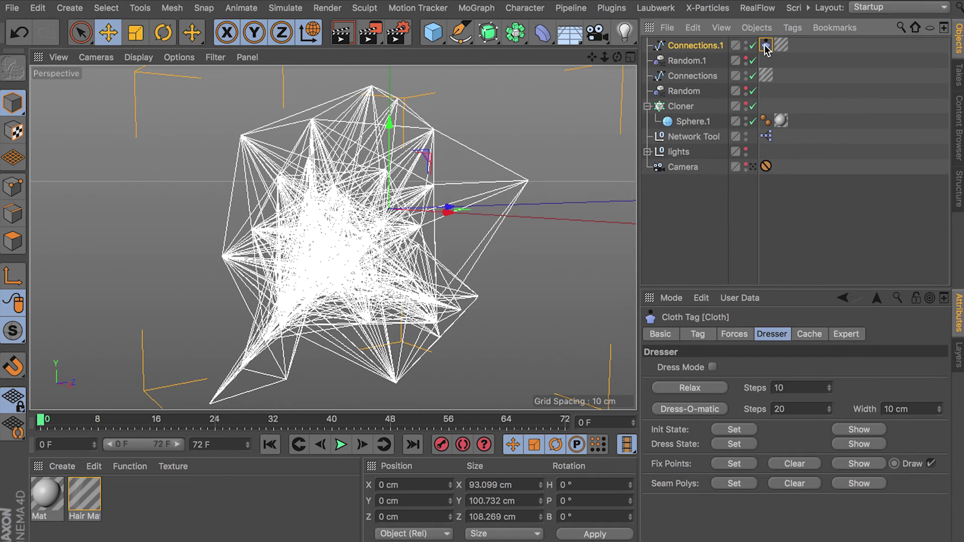
{"action": "key", "text": "Delete"}
{"action": "right_click", "coordinate": [763, 50]}
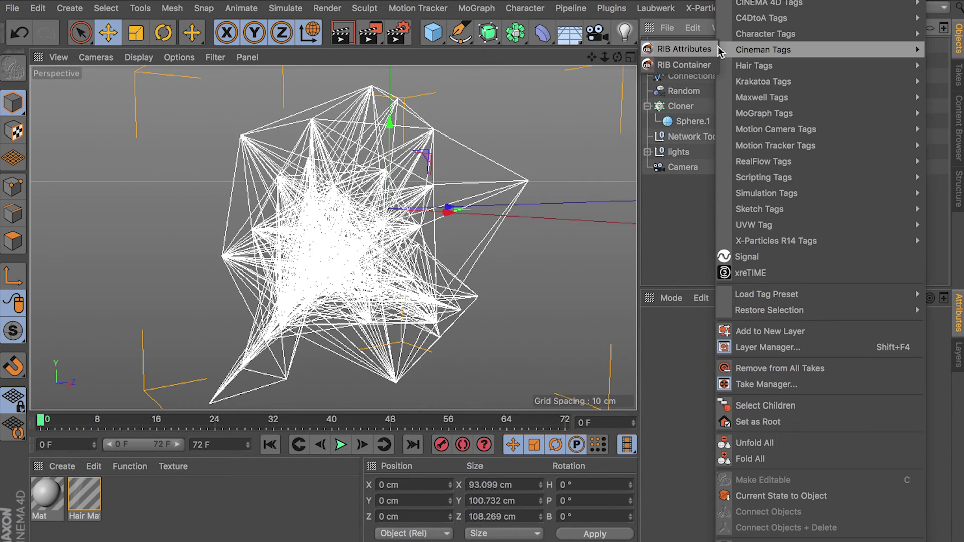
{"action": "mouse_move", "coordinate": [769, 33]}
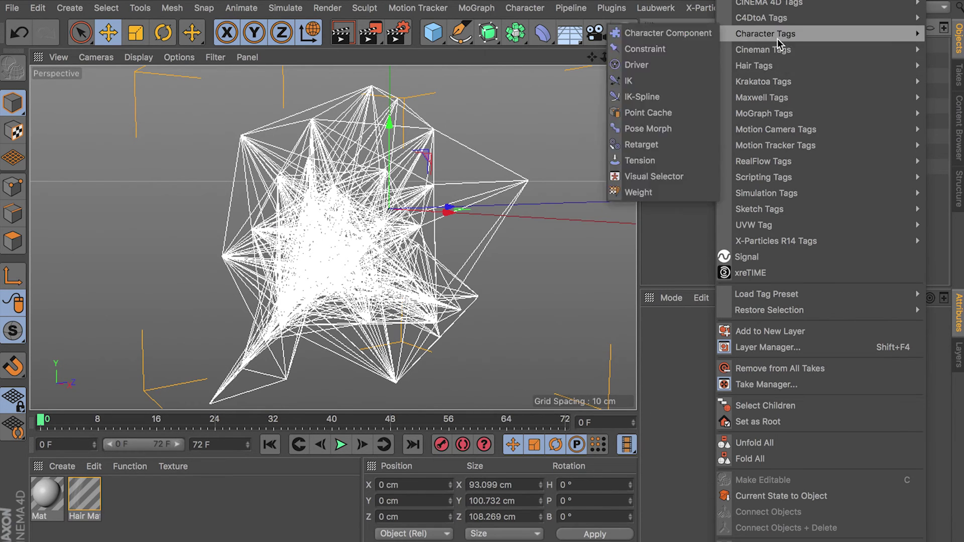
{"action": "mouse_move", "coordinate": [760, 72]}
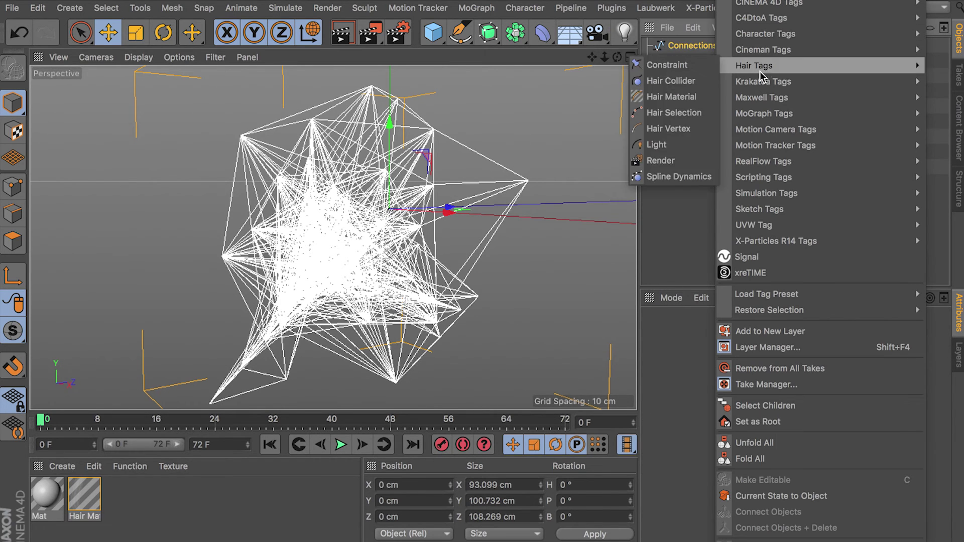
{"action": "left_click", "coordinate": [680, 177]}
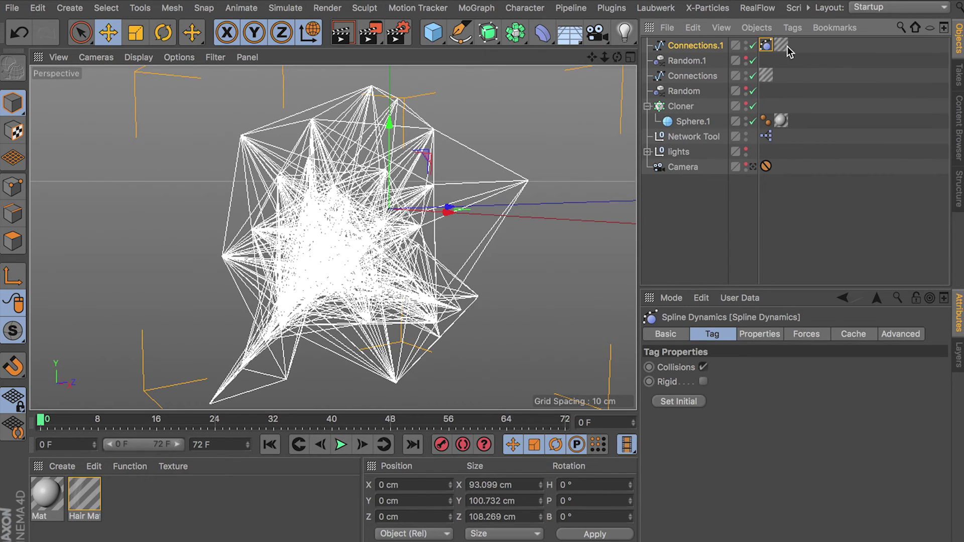
Step: Set the selected Connections.1 points as Fixed in the Spline Dynamics properties and inspect the anchors up close in model mode
{"action": "left_click", "coordinate": [810, 335]}
{"action": "left_click", "coordinate": [761, 336]}
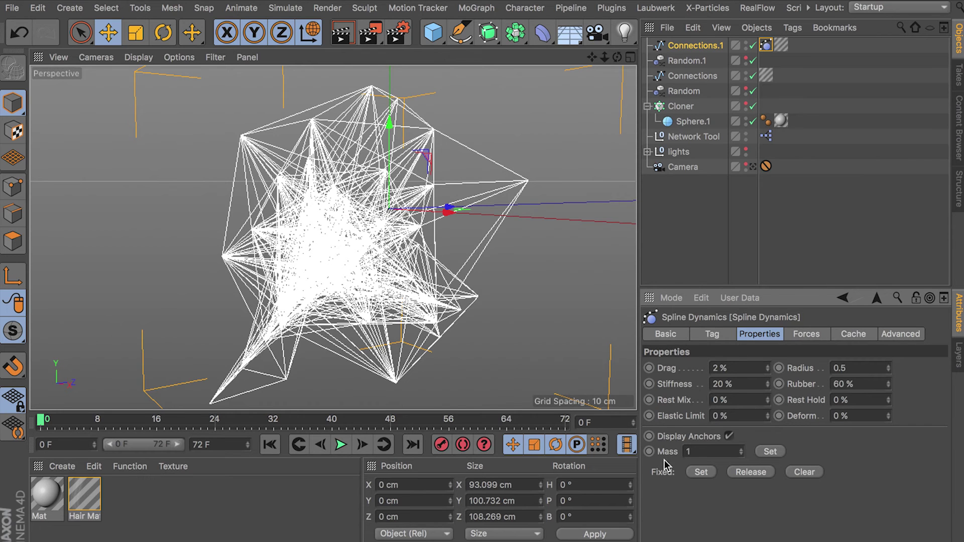
{"action": "left_click", "coordinate": [13, 187]}
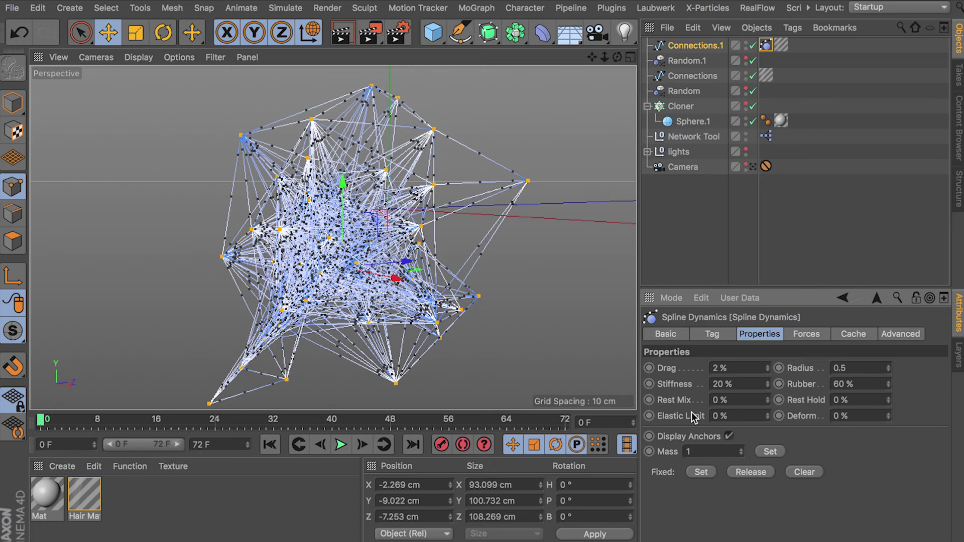
{"action": "left_click", "coordinate": [701, 473]}
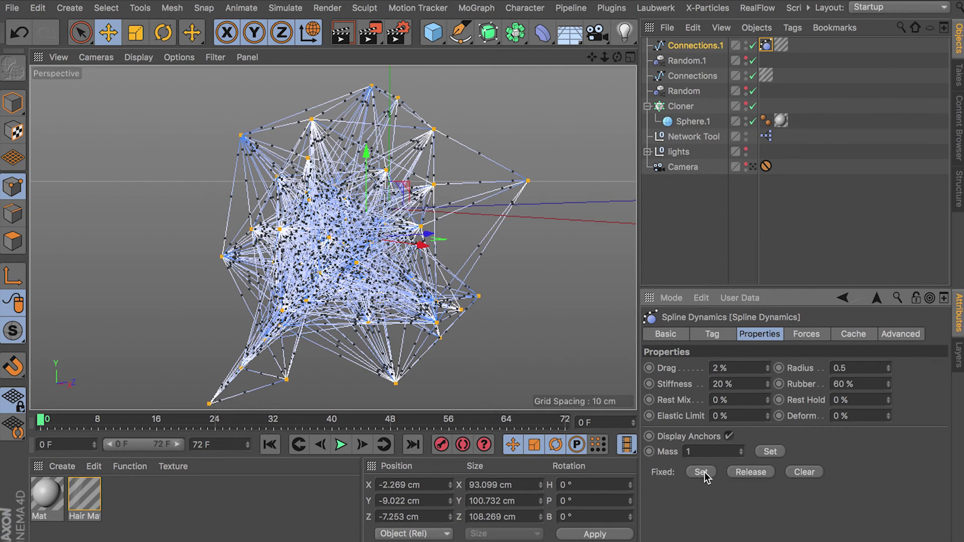
{"action": "left_click", "coordinate": [19, 106]}
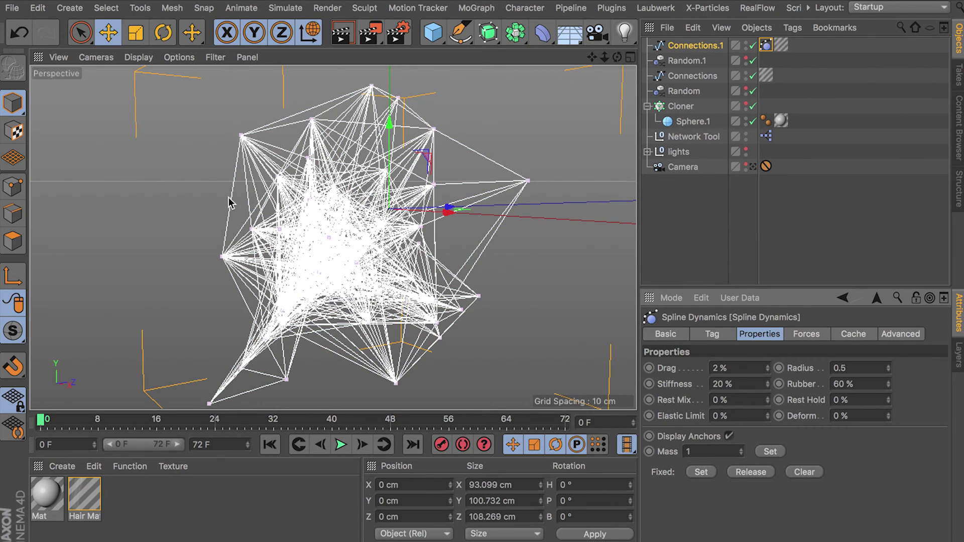
{"action": "scroll", "coordinate": [345, 112], "scroll_direction": "up", "scroll_amount": 8}
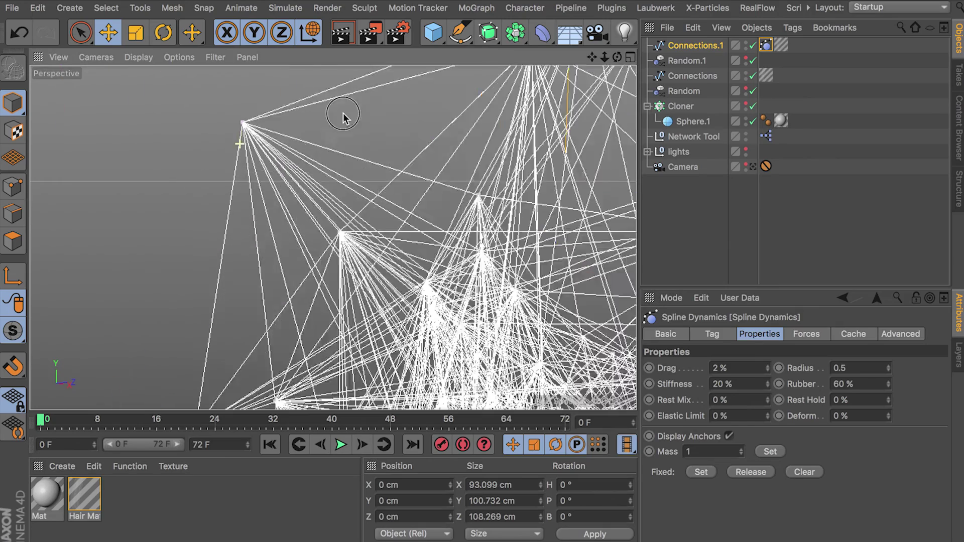
Step: Play the animation and view the Spline Dynamics simulation of the whole Connections.1 network between its fixed points
{"action": "scroll", "coordinate": [193, 177], "scroll_direction": "down", "scroll_amount": 10}
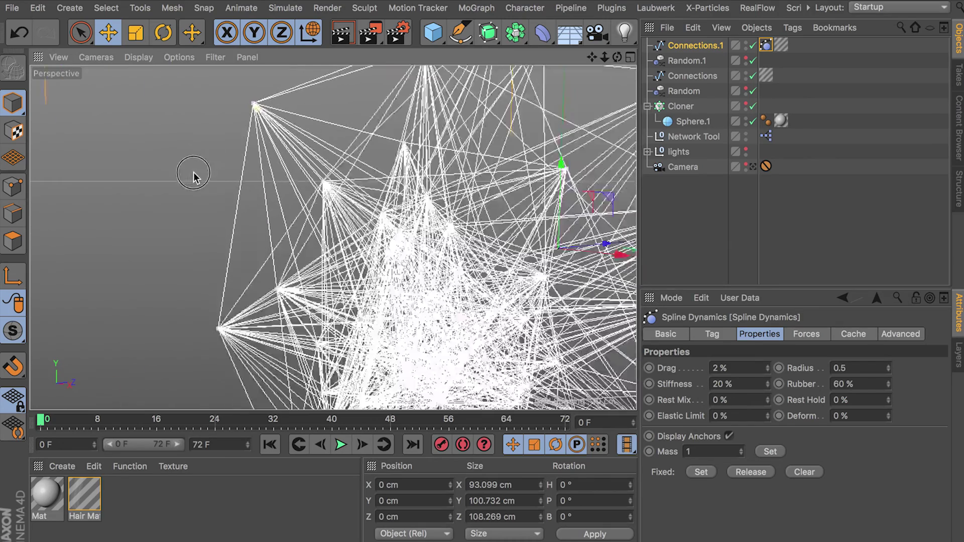
{"action": "scroll", "coordinate": [359, 198], "scroll_direction": "up", "scroll_amount": 2}
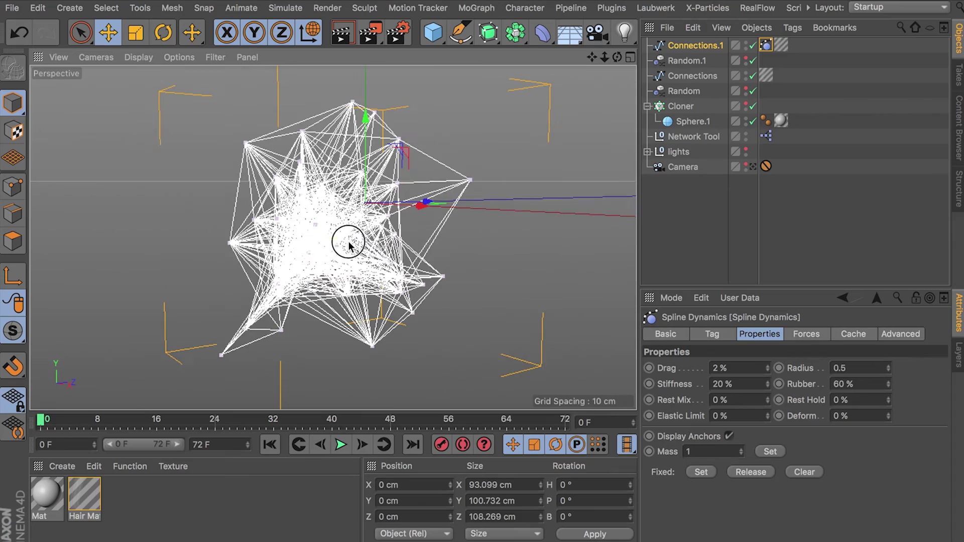
{"action": "left_click", "coordinate": [341, 444]}
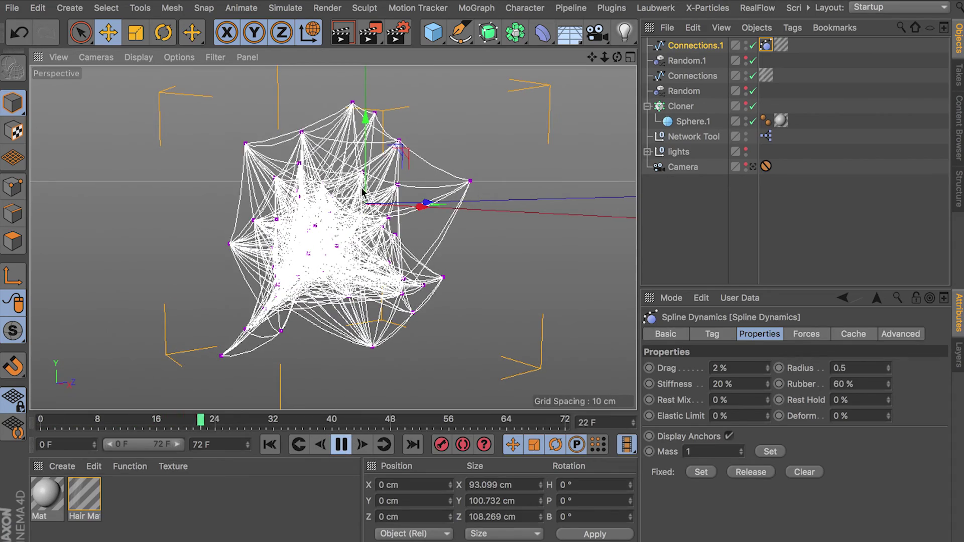
{"action": "left_click_drag", "start_coordinate": [318, 221], "coordinate": [384, 232], "text": "alt"}
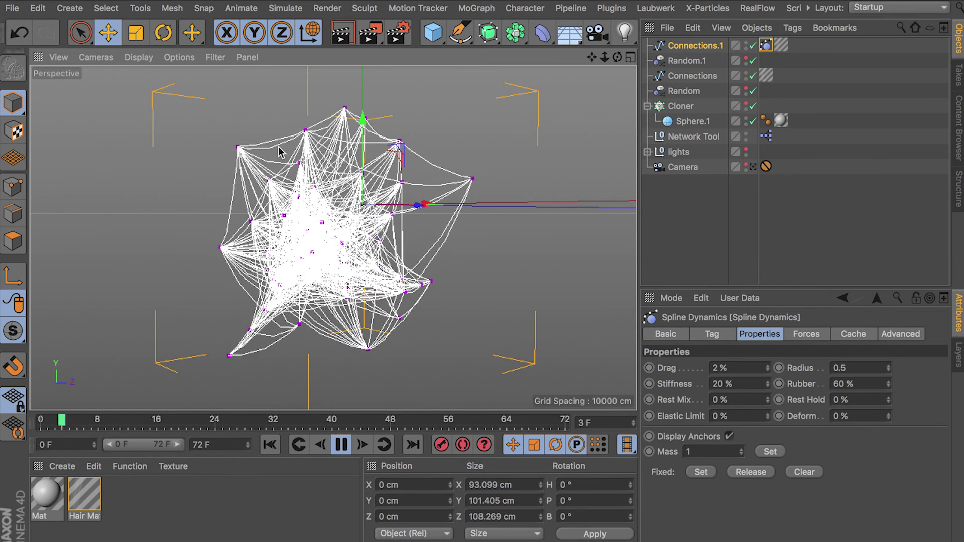
Step: Set the Connections.1 spline type to B-Spline and its intermediate points to Natural after trying Adaptive
{"action": "left_click", "coordinate": [694, 46]}
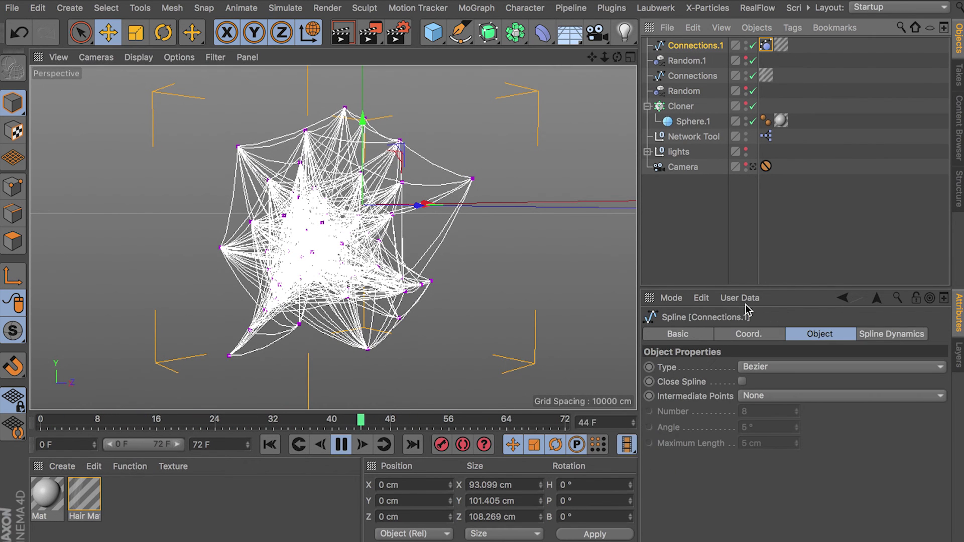
{"action": "left_click", "coordinate": [767, 375]}
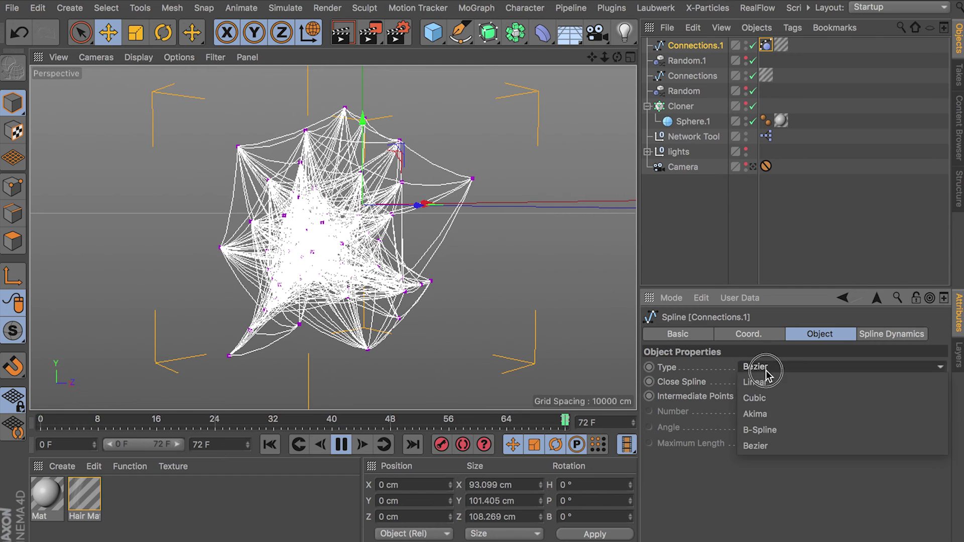
{"action": "left_click", "coordinate": [763, 429]}
{"action": "left_click", "coordinate": [766, 395]}
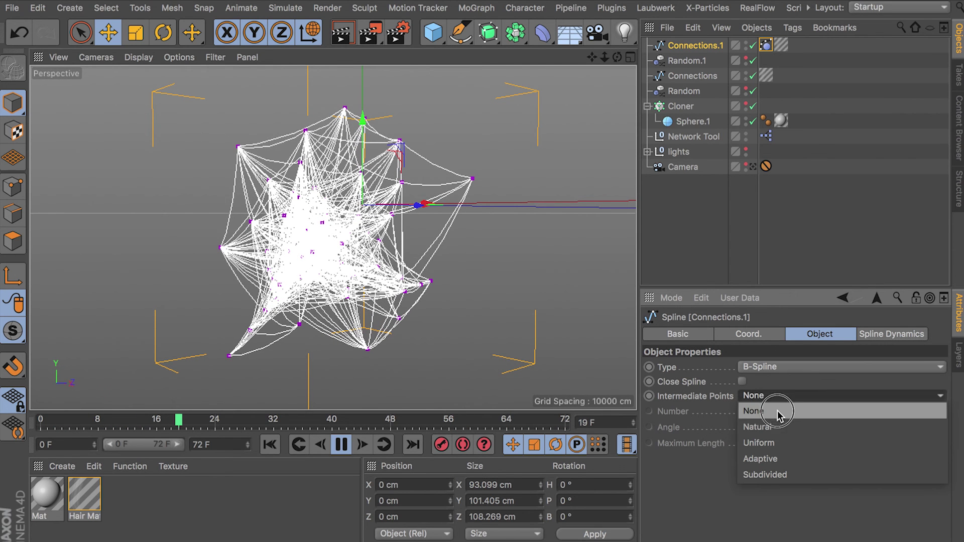
{"action": "left_click", "coordinate": [776, 459]}
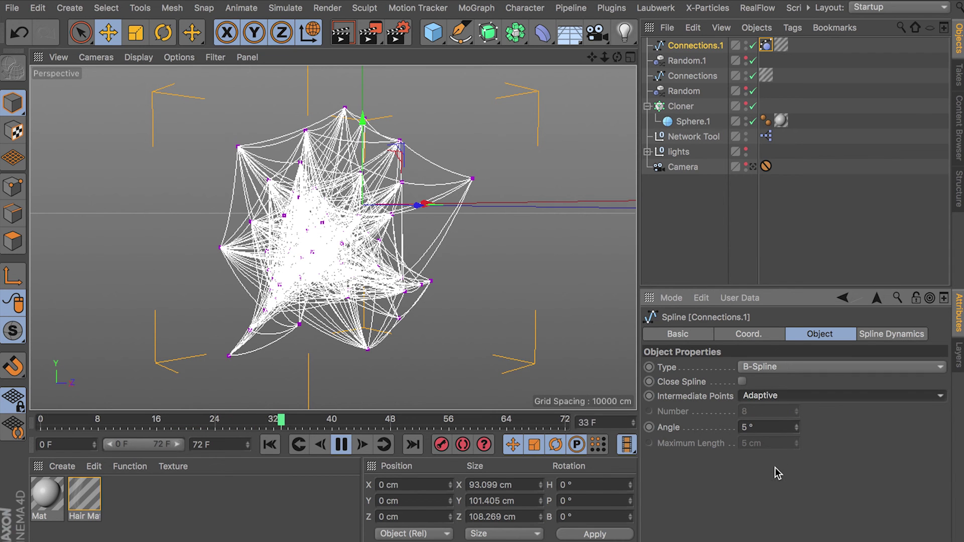
{"action": "left_click", "coordinate": [270, 448]}
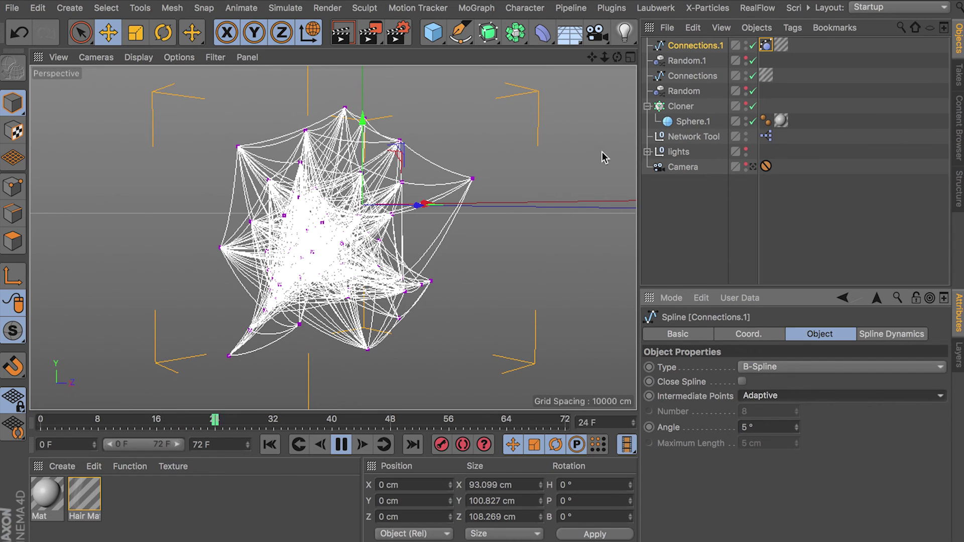
{"action": "left_click", "coordinate": [780, 394]}
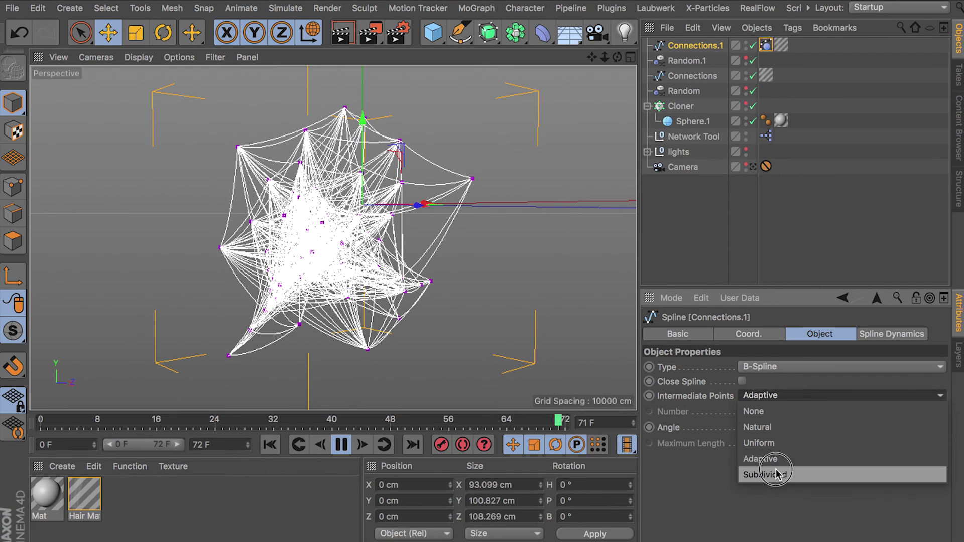
{"action": "left_click", "coordinate": [781, 427]}
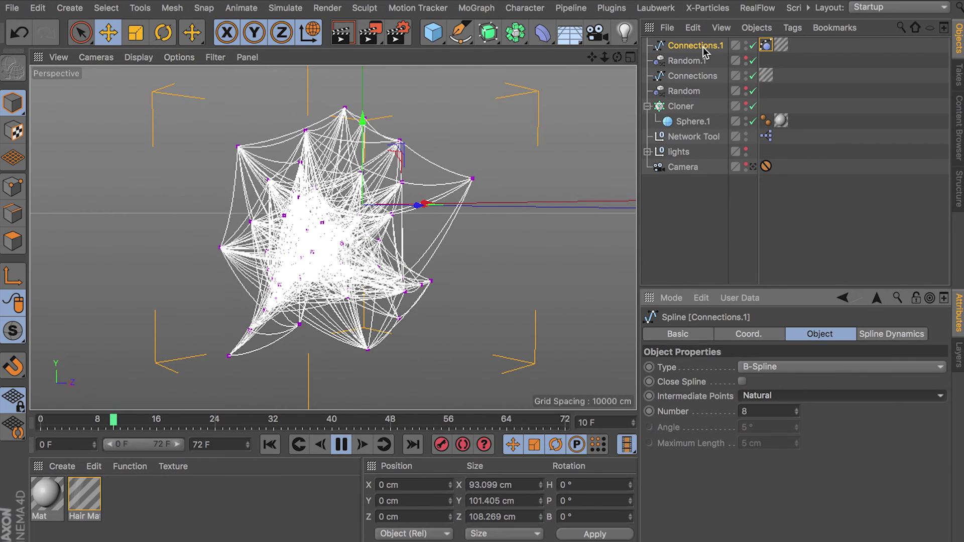
Step: Loosen the Connections.1 strands in the Spline Dynamics properties by setting Rubber to 1% and Stiffness to 0%
{"action": "left_click", "coordinate": [766, 45]}
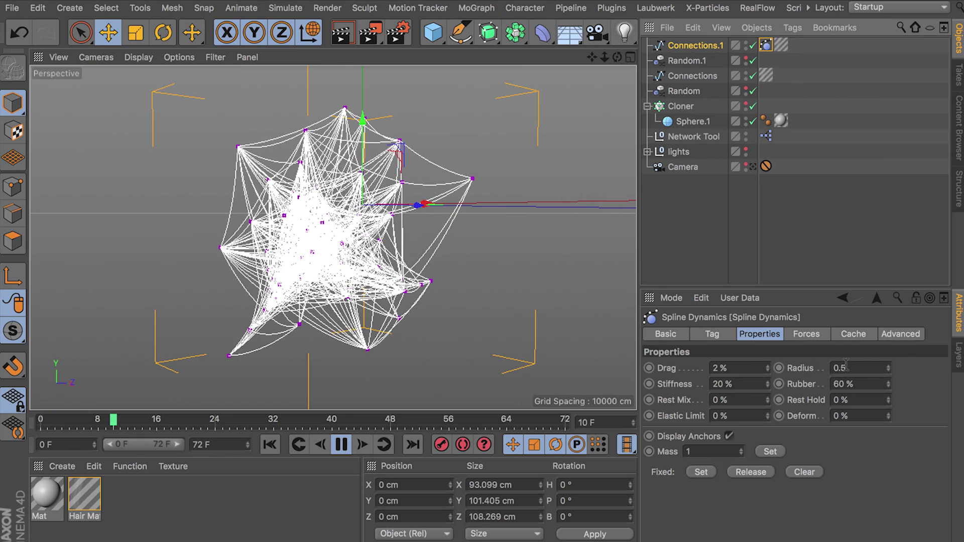
{"action": "left_click_drag", "start_coordinate": [888, 383], "coordinate": [888, 397]}
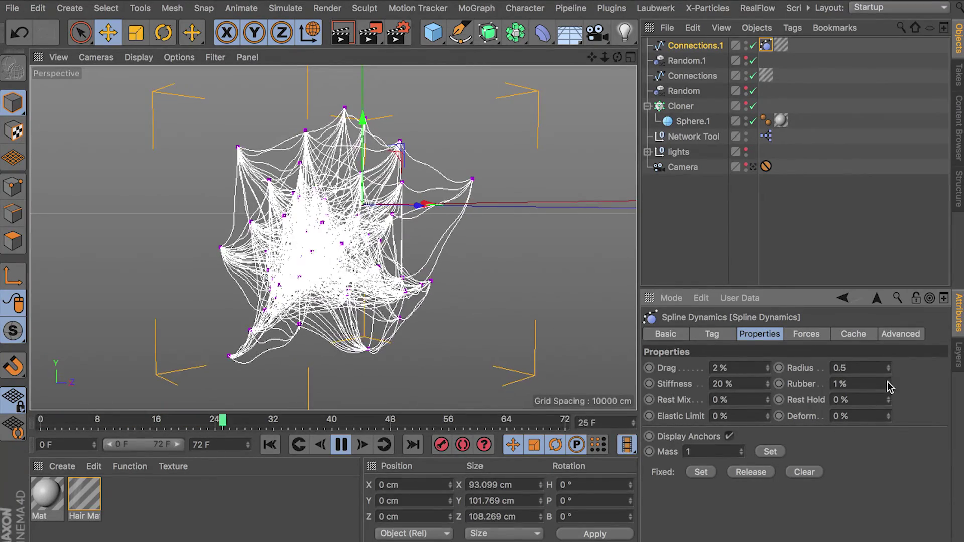
{"action": "left_click", "coordinate": [767, 381]}
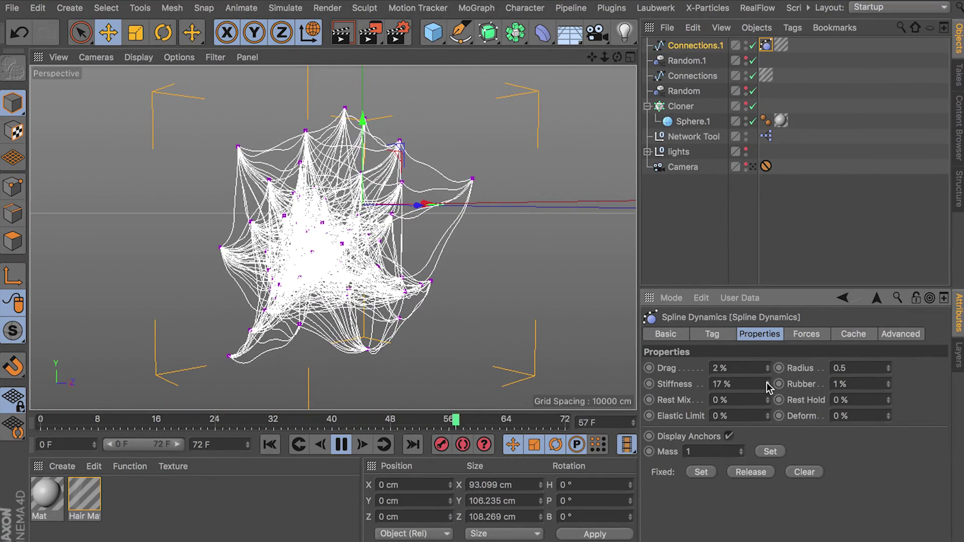
{"action": "left_click_drag", "start_coordinate": [767, 384], "coordinate": [767, 396]}
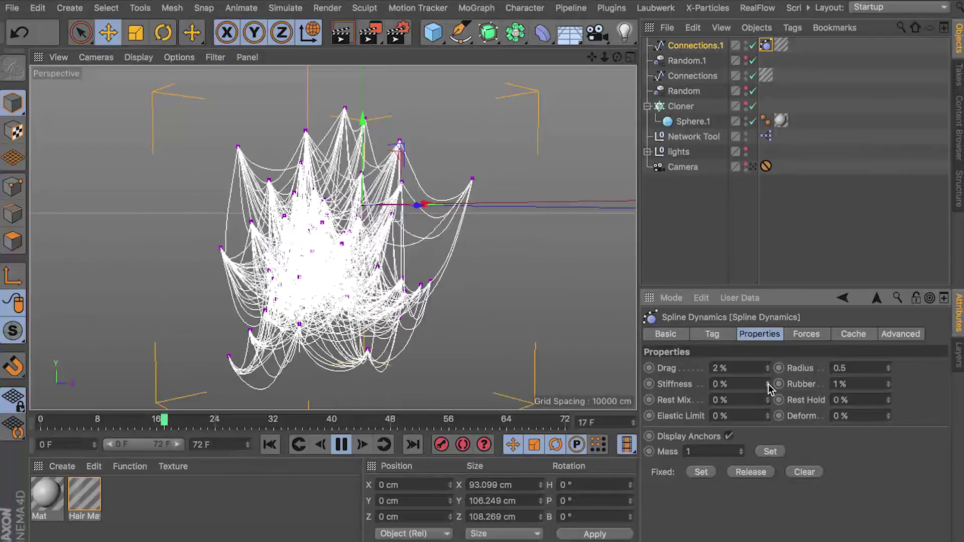
{"action": "left_click_drag", "start_coordinate": [333, 190], "coordinate": [307, 236], "text": "alt"}
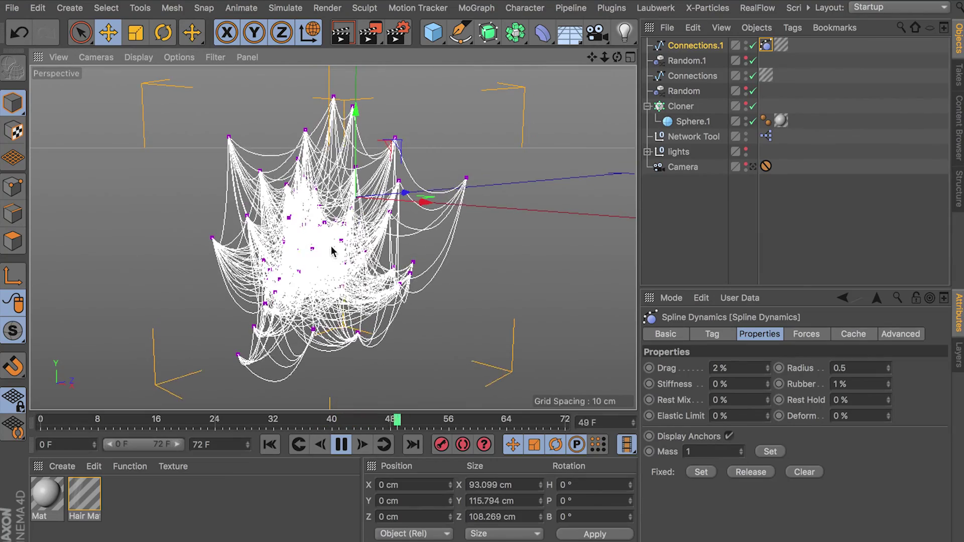
Step: Move Connections.1 along X to about -2.2 cm during playback to test how the strands swing, and stop the animation
{"action": "left_click", "coordinate": [695, 45]}
{"action": "key", "text": "e"}
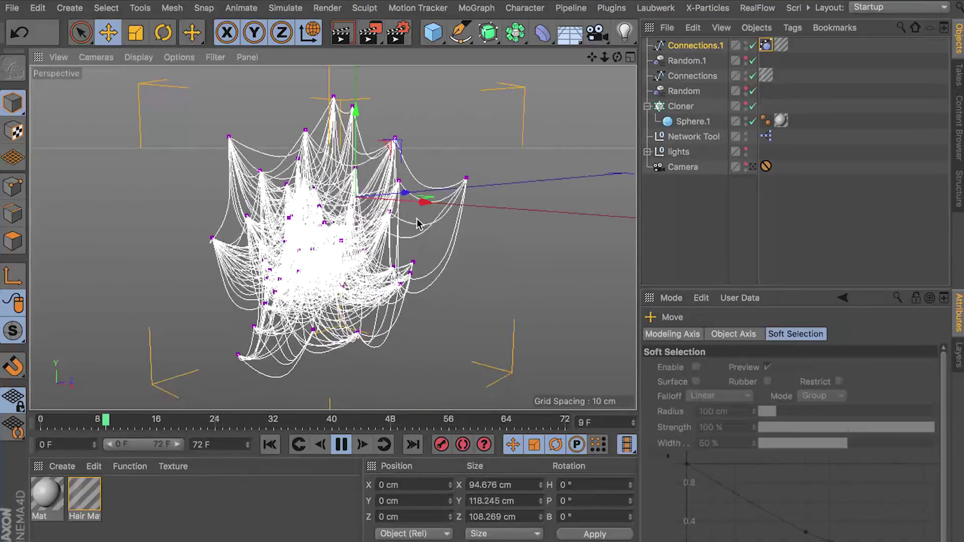
{"action": "mouse_move", "coordinate": [425, 202]}
{"action": "left_mouse_down"}
{"action": "mouse_move", "coordinate": [444, 209]}
{"action": "mouse_move", "coordinate": [370, 194]}
{"action": "mouse_move", "coordinate": [401, 210]}
{"action": "mouse_move", "coordinate": [448, 212]}
{"action": "mouse_move", "coordinate": [394, 214]}
{"action": "mouse_move", "coordinate": [428, 214]}
{"action": "mouse_move", "coordinate": [414, 215]}
{"action": "left_mouse_up"}
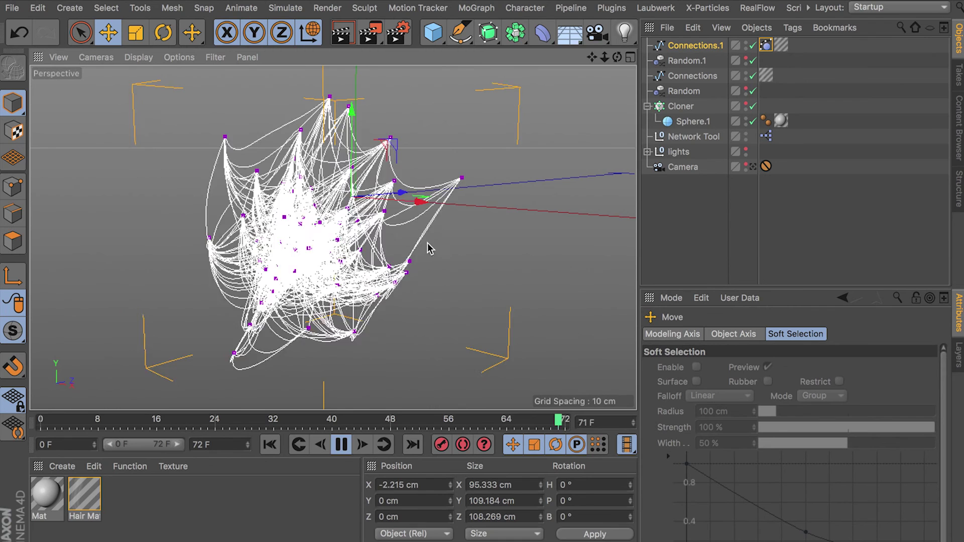
{"action": "left_click", "coordinate": [341, 444]}
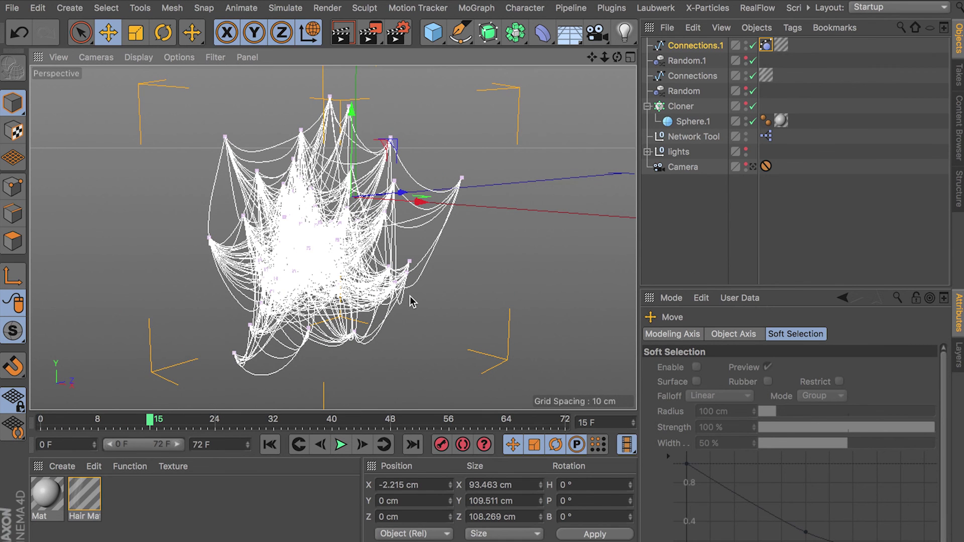